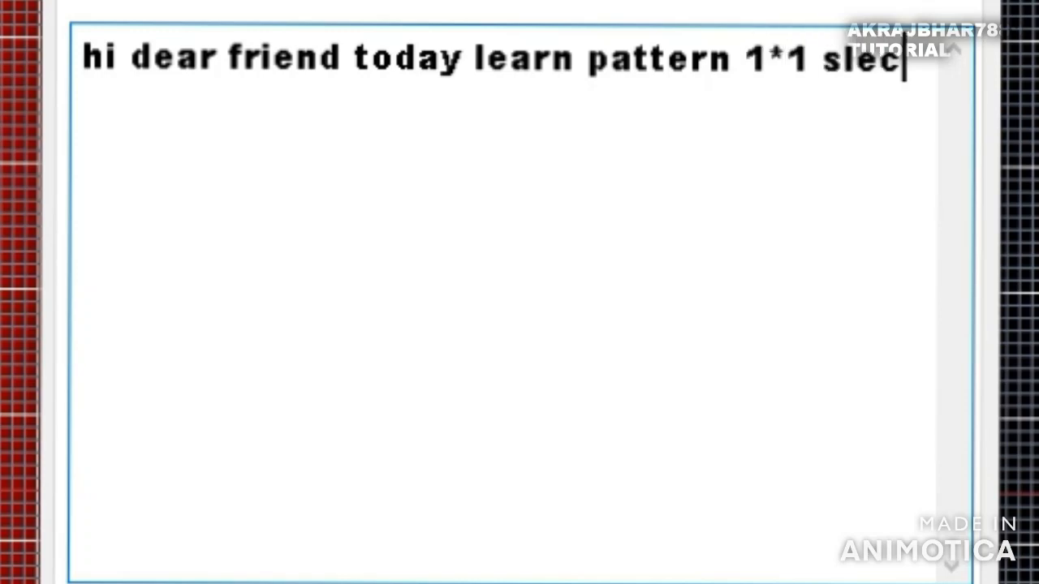
type("ti")
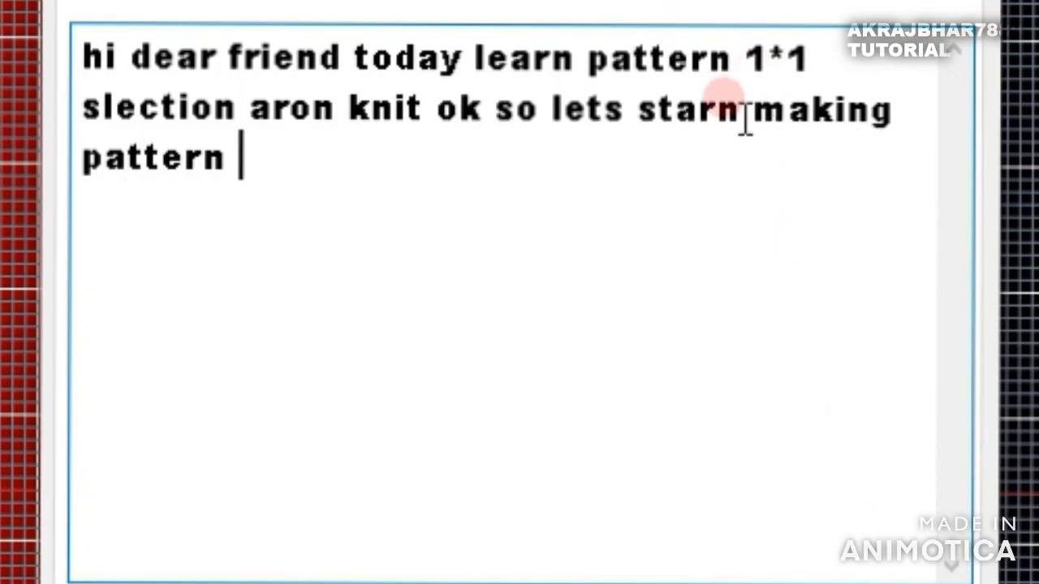
left_click(745, 120)
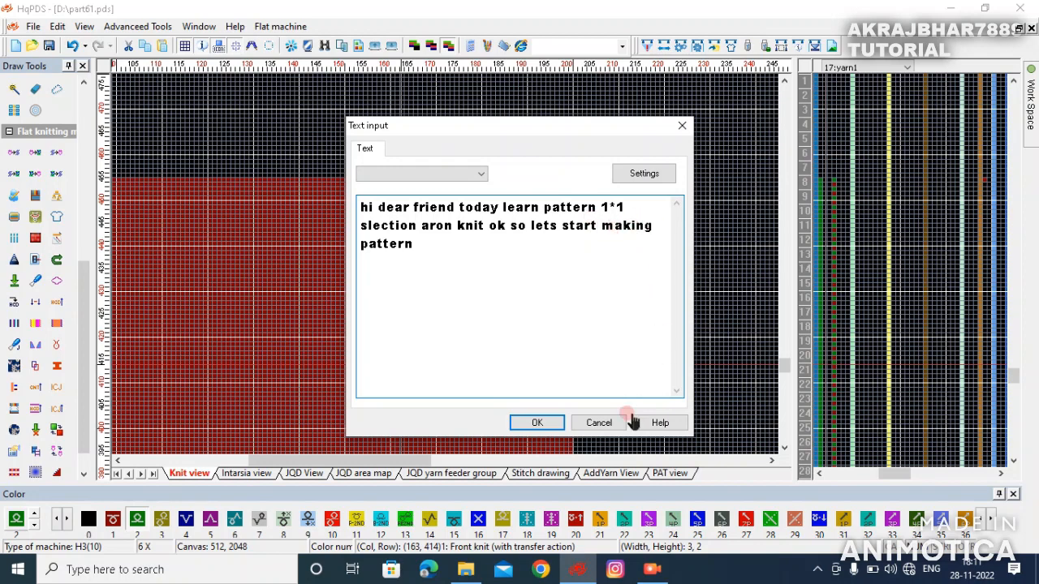
left_click(597, 425)
- Draw four vertical columns of color 2 back-knit stitches rising from the rib border
scroll(445, 269, "down", 5)
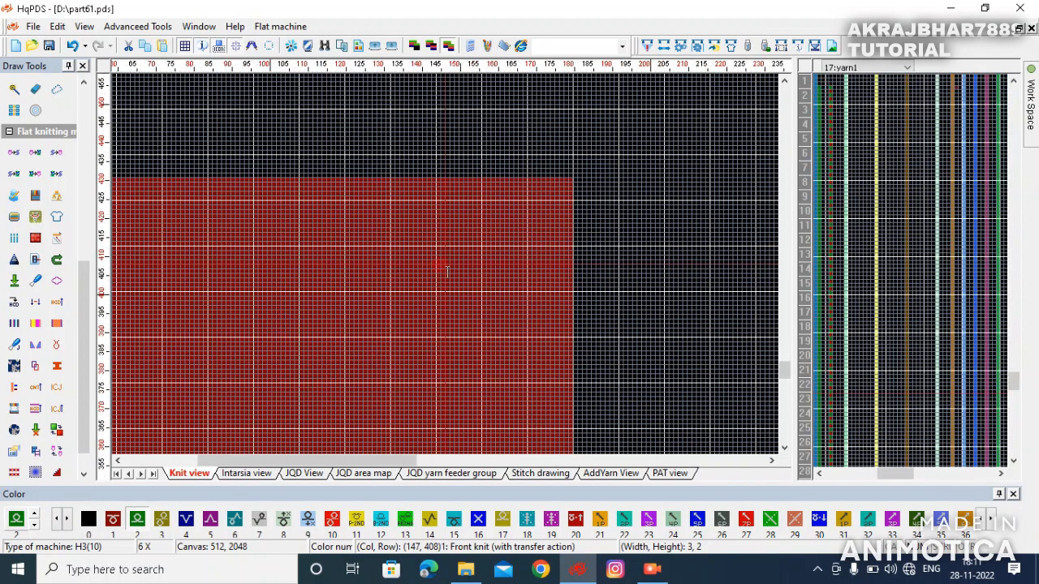
scroll(261, 308, "up", 3)
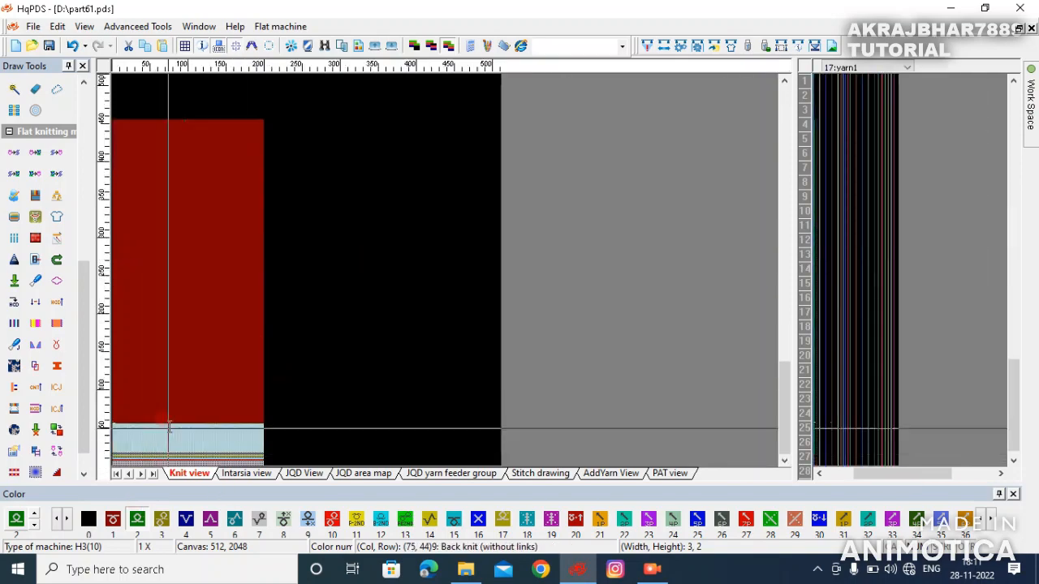
scroll(262, 312, "up", 2)
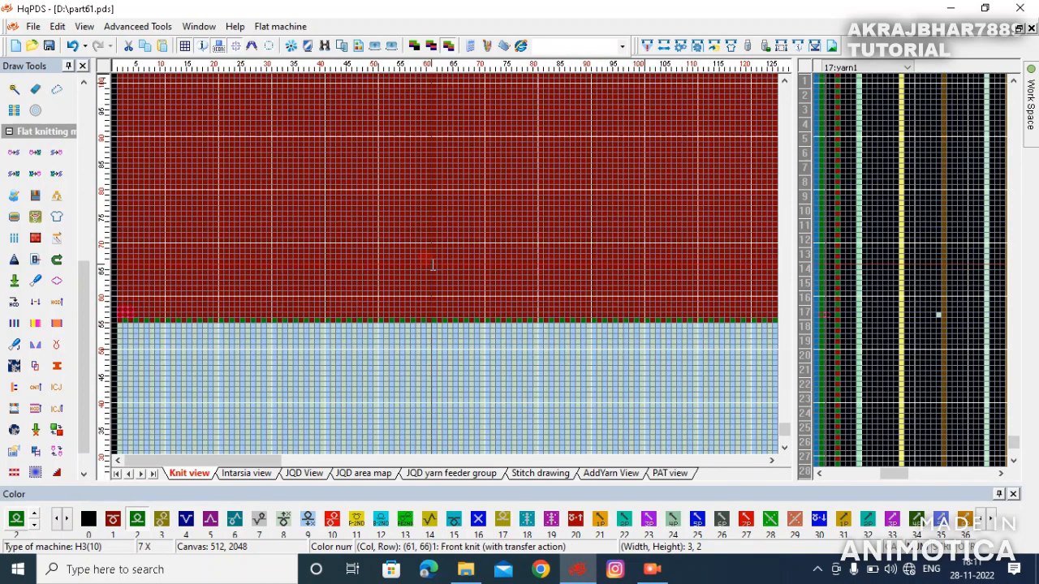
scroll(445, 265, "up", 1)
scroll(445, 265, "up", 1)
left_click(140, 525)
mouse_move(475, 331)
left_mouse_down()
mouse_move(468, 292)
mouse_move(481, 211)
left_mouse_up()
left_click_drag(502, 325, 501, 212)
left_click_drag(515, 327, 516, 212)
left_click_drag(534, 326, 530, 250)
left_click_drag(529, 212, 527, 206)
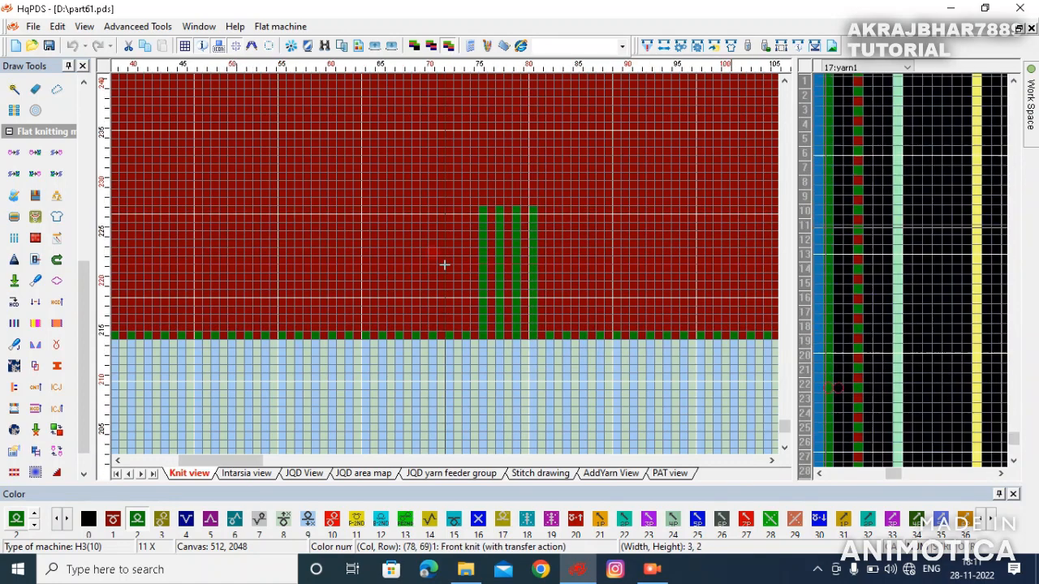
- Choose cable stitches 49 and 19 and place a cable cross at the top of the leftmost columns
scroll(446, 264, "up", 3)
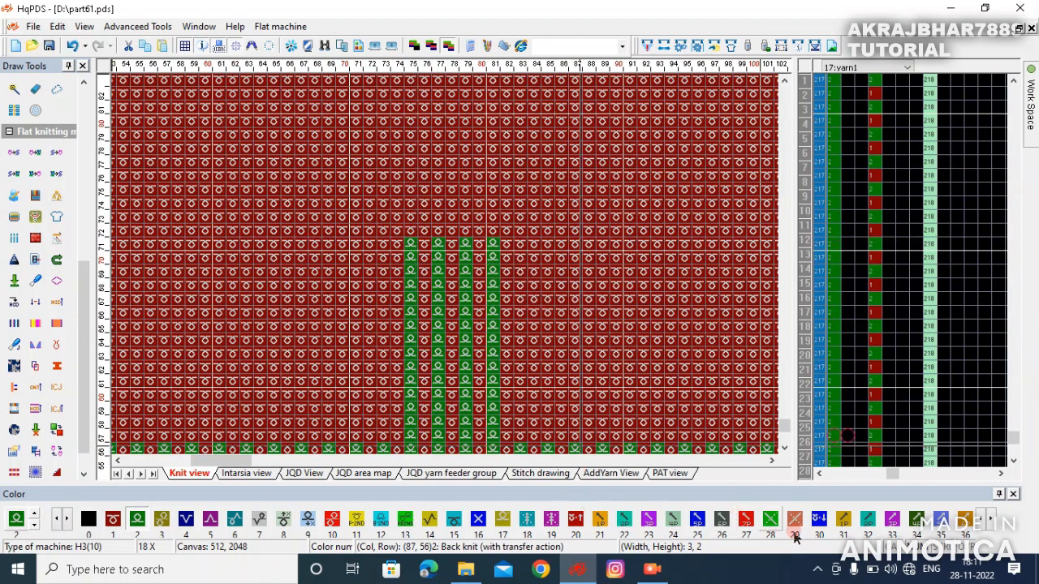
left_click(796, 531)
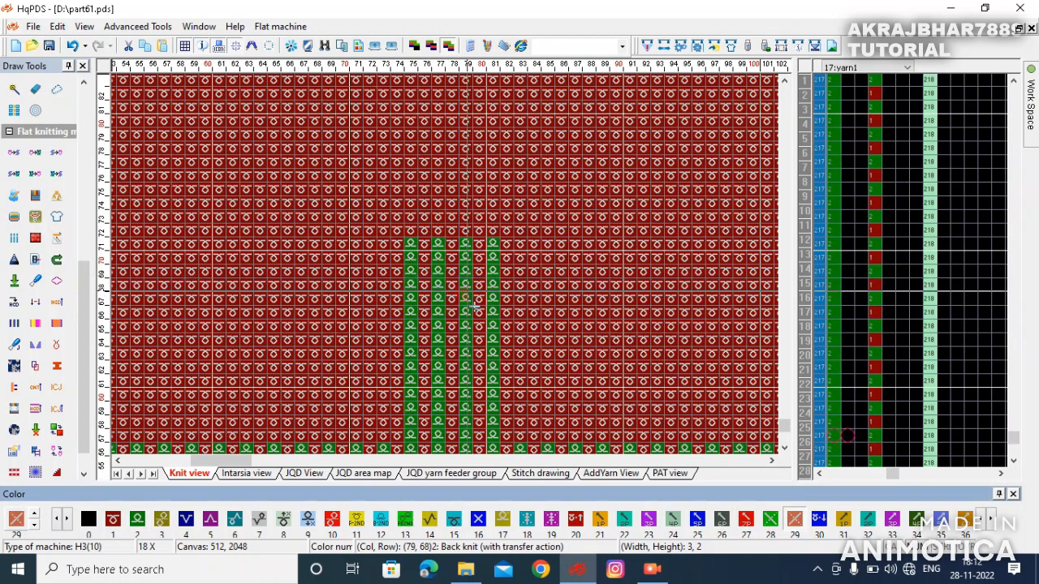
key("4")
key("9")
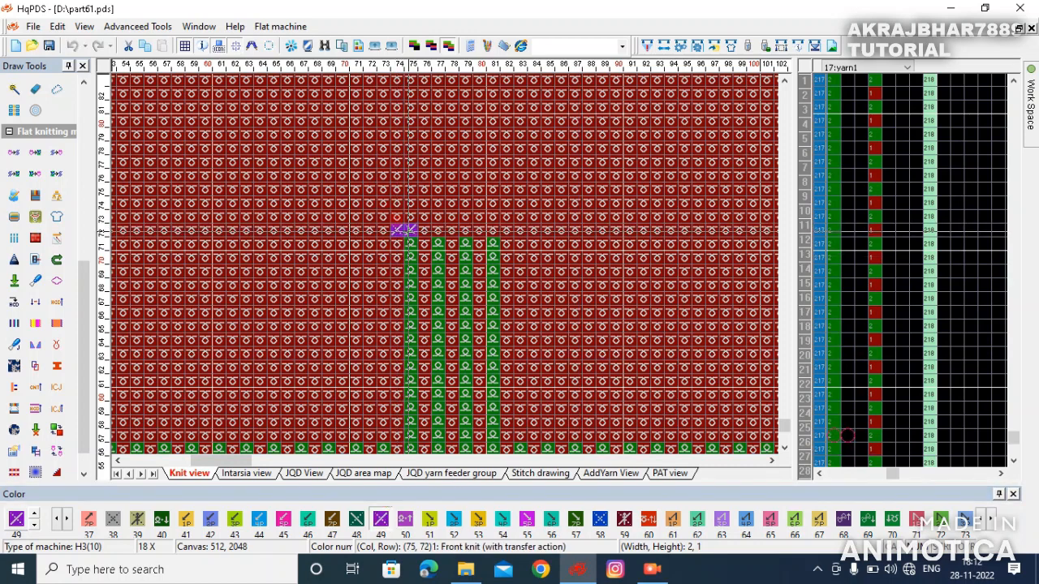
left_click(410, 233)
key("1")
key("9")
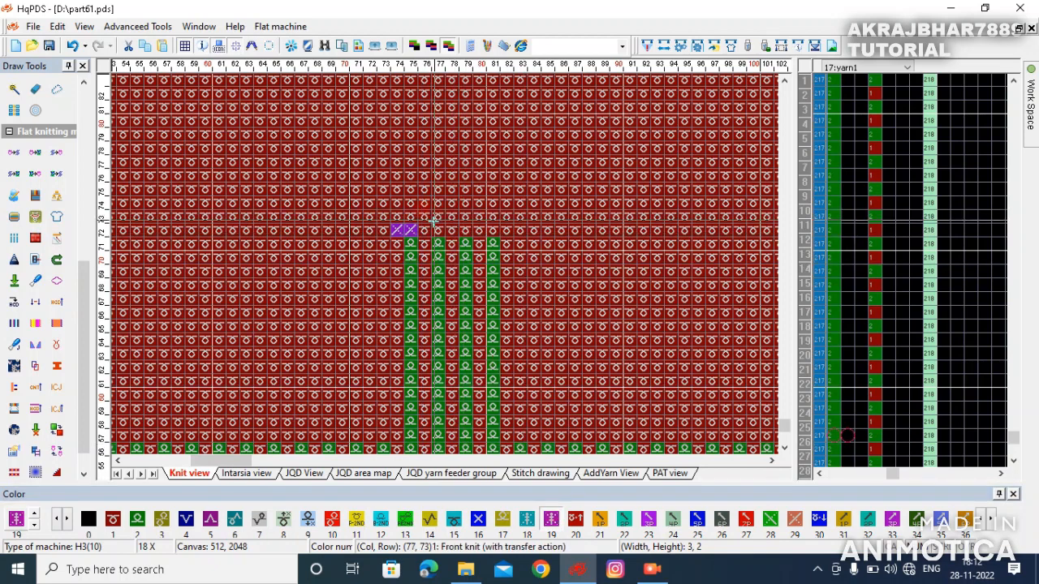
left_click_drag(408, 231, 398, 242)
right_click(398, 242)
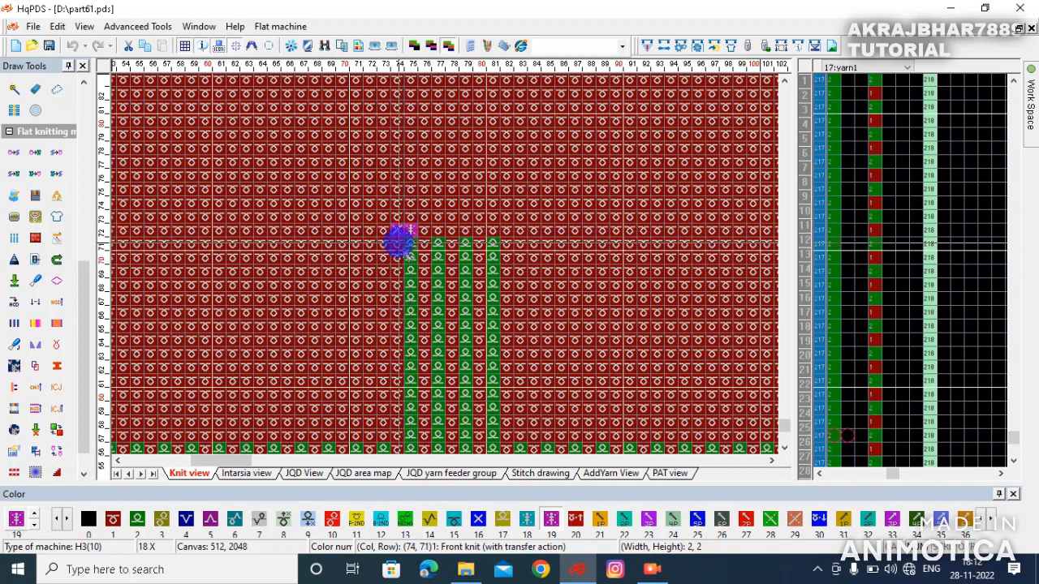
- Place further cable crosses stepping diagonally upward to the right across the columns
left_click(406, 214)
right_click(463, 227)
left_click(476, 173)
scroll(476, 173, "down", 2)
left_click(487, 264)
scroll(488, 250, "down", 1)
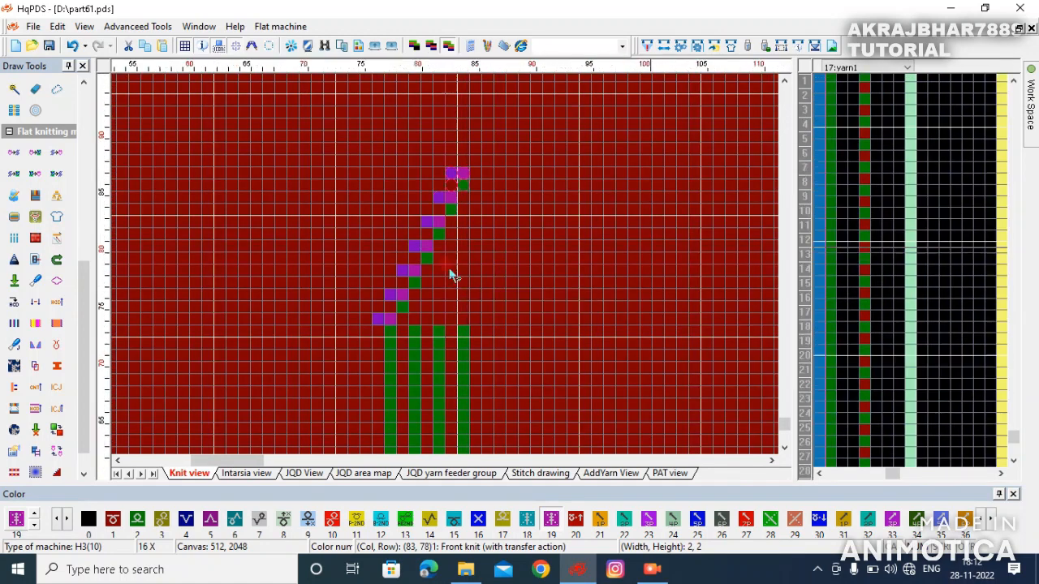
- Add cable crosses forming a second diagonal row beside the first one
left_click(450, 271)
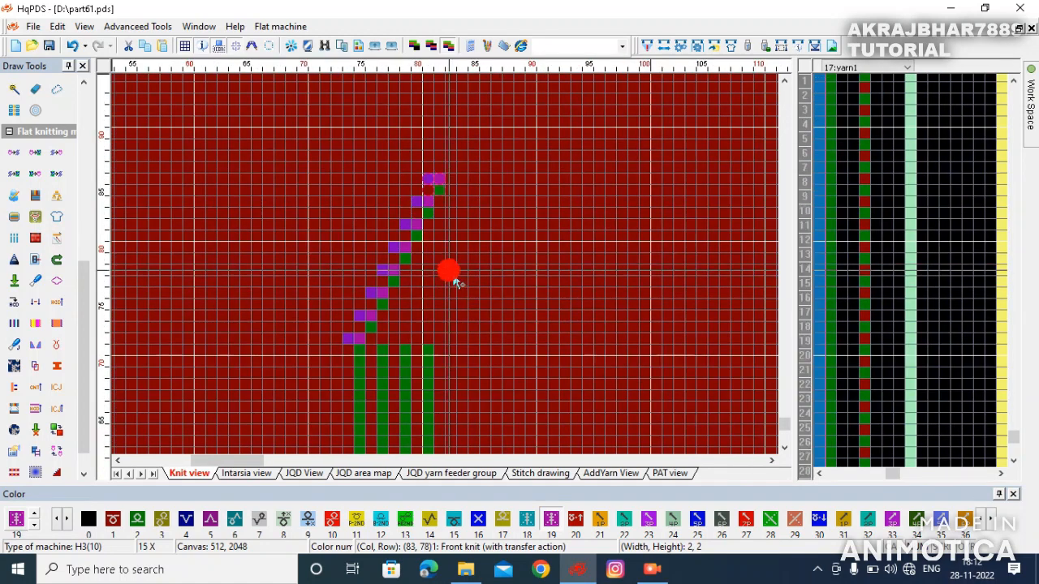
left_click(441, 183)
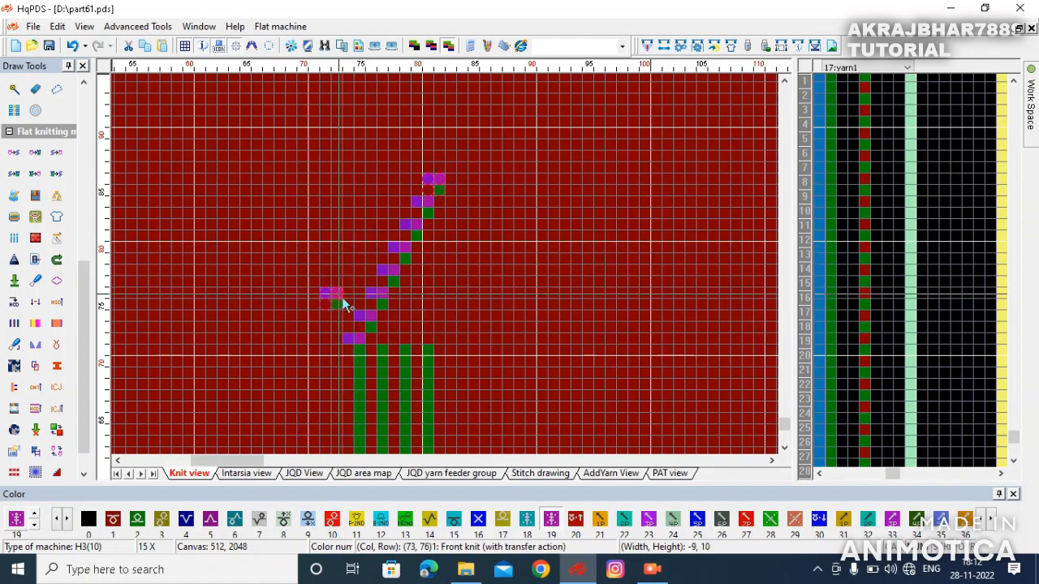
left_click(360, 304)
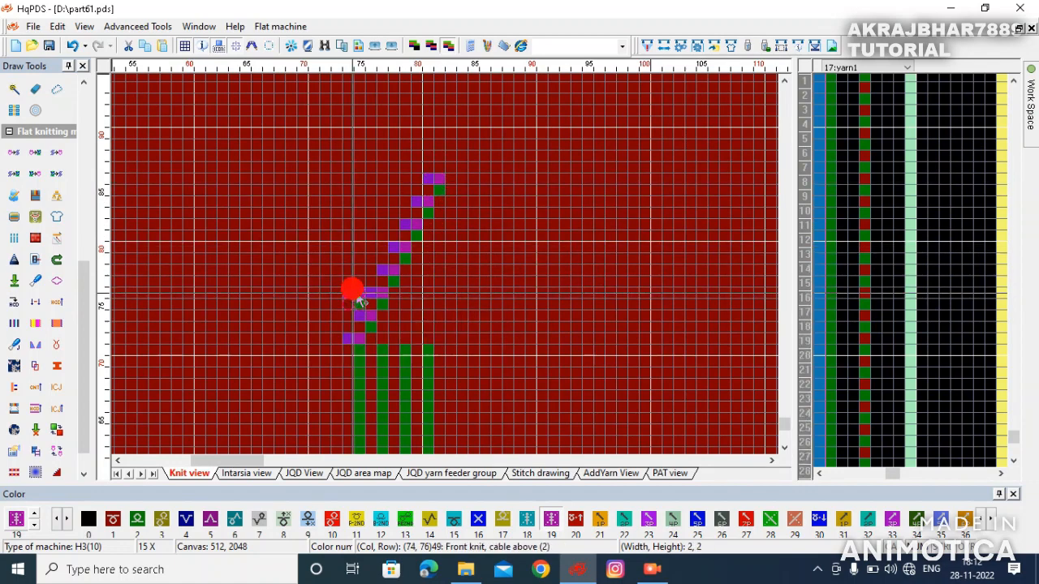
left_click(463, 255)
left_click(469, 250)
left_click(476, 246)
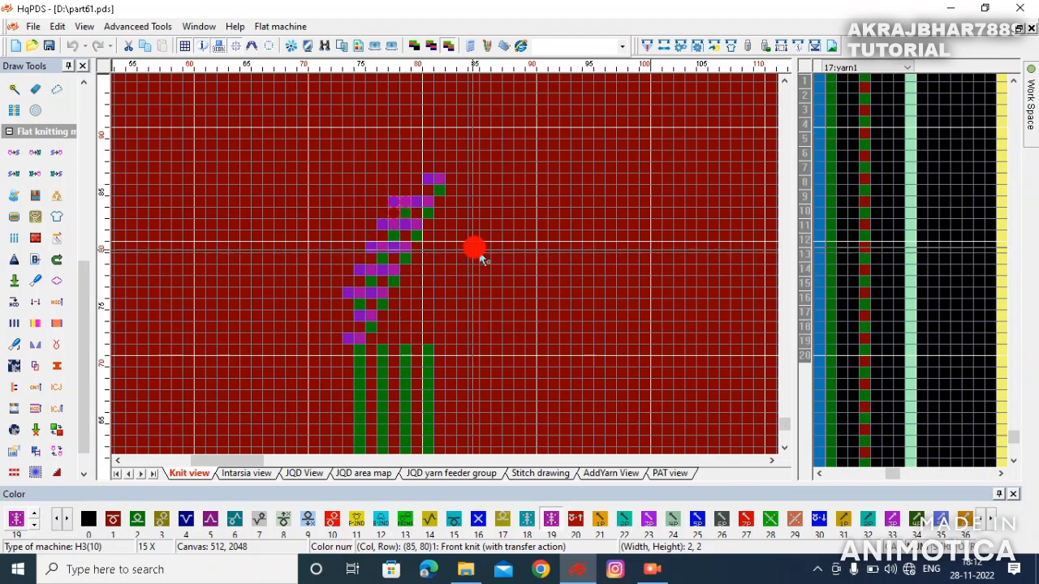
left_click(477, 245)
left_click(476, 244)
- Extend the cable crosses across more rows of the diagonal pattern
right_click(477, 244)
left_click(441, 140)
left_click(349, 251)
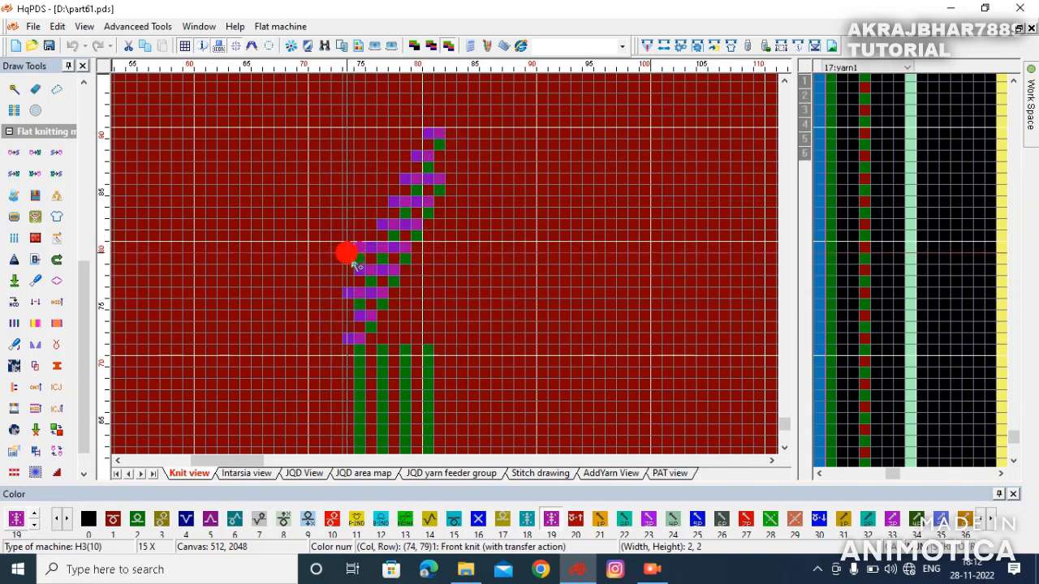
left_click(358, 221)
left_click(481, 214)
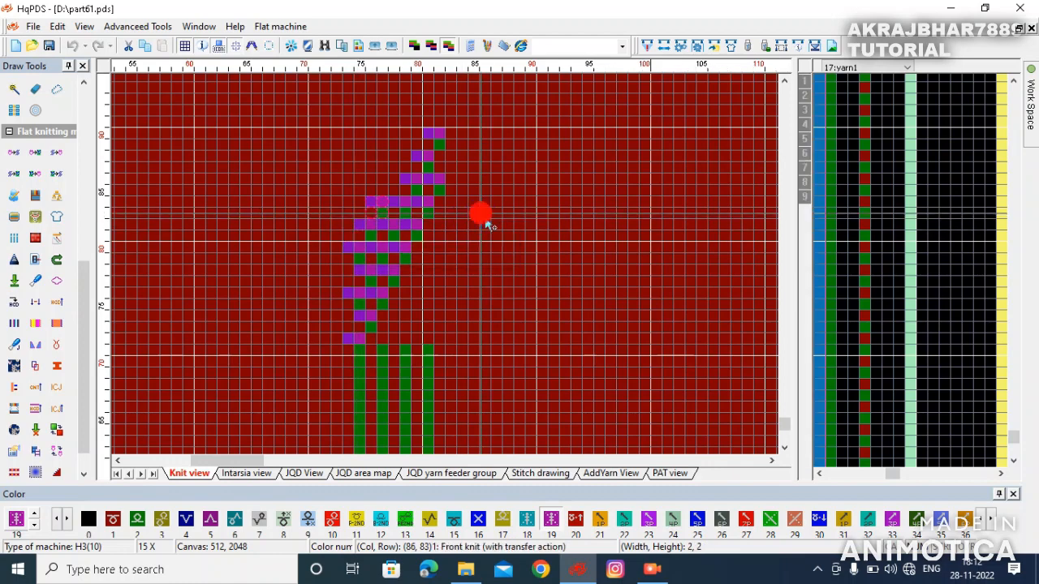
right_click(487, 210)
scroll(487, 208, "down", 1)
scroll(450, 273, "down", 2)
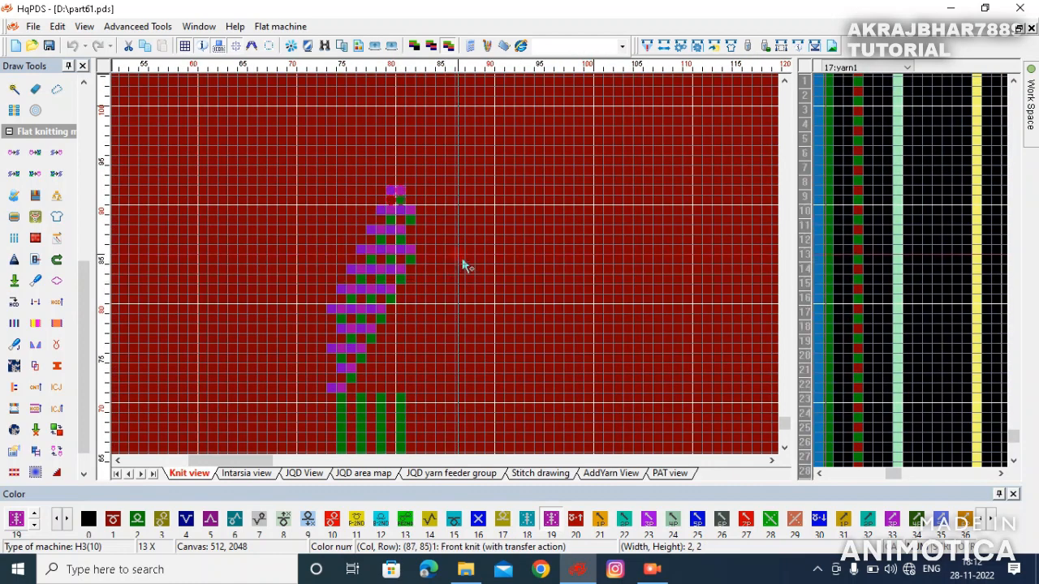
- Fill in the remaining cable crosses to complete the diagonal cable block
left_click(408, 170)
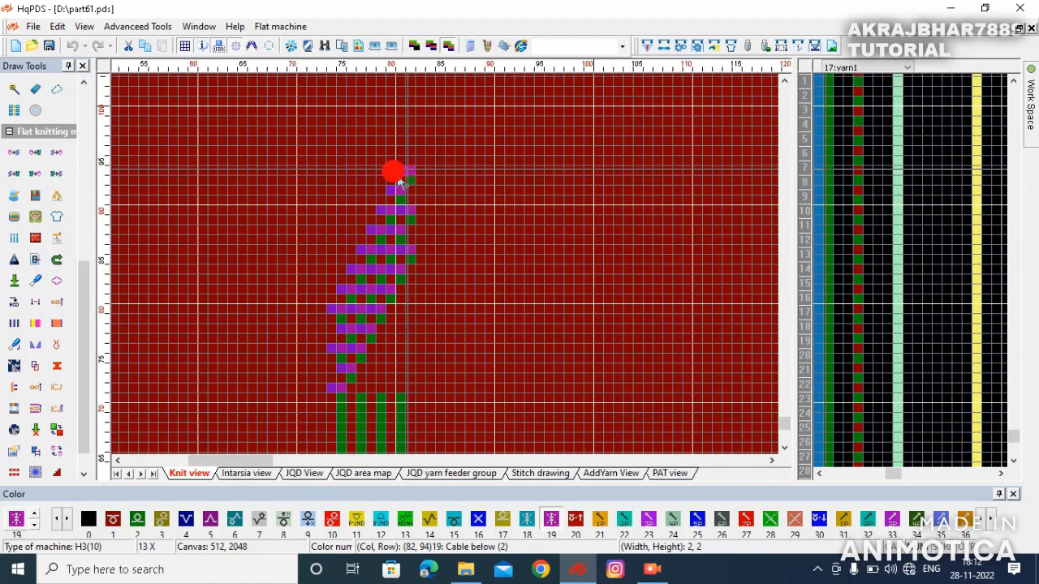
left_click(341, 278)
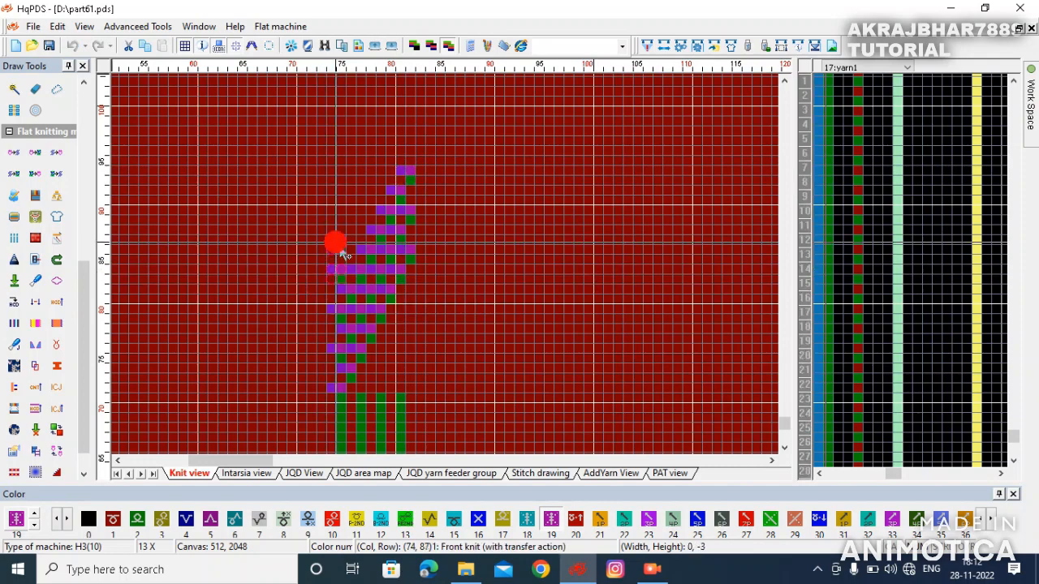
left_click(391, 275)
right_click(414, 252)
left_click(427, 250)
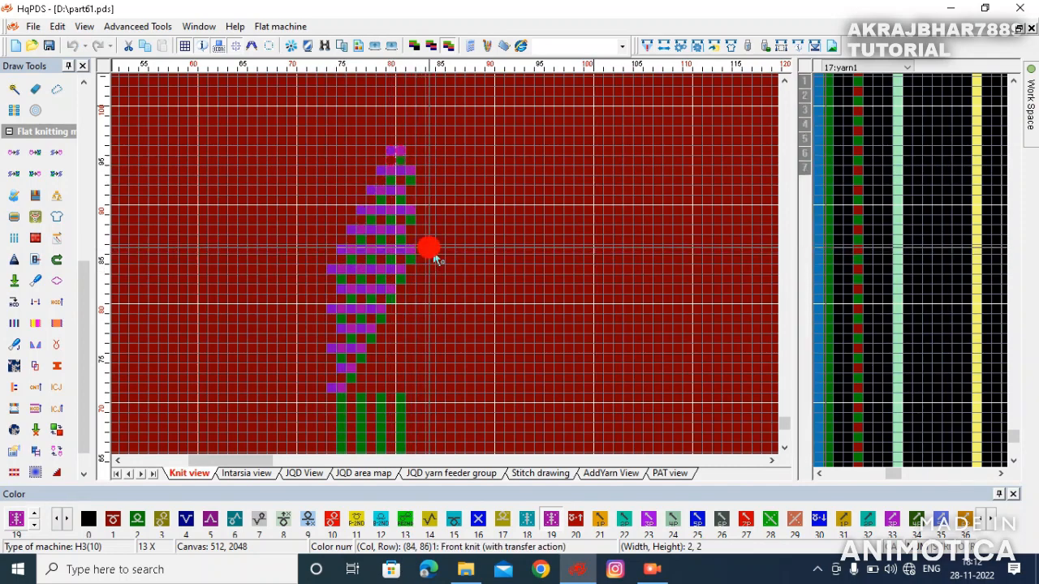
left_click(410, 136)
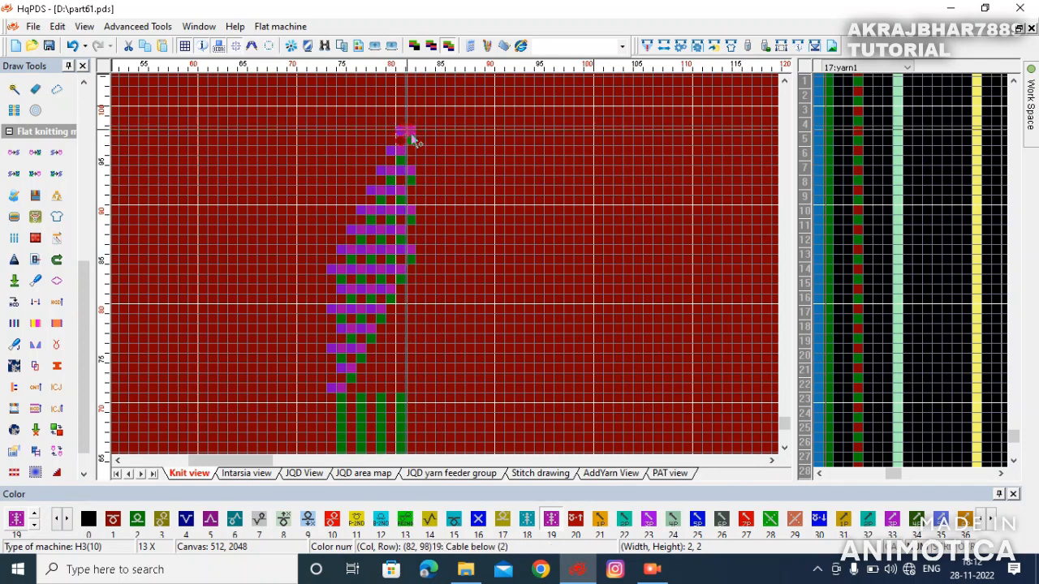
left_click(341, 238)
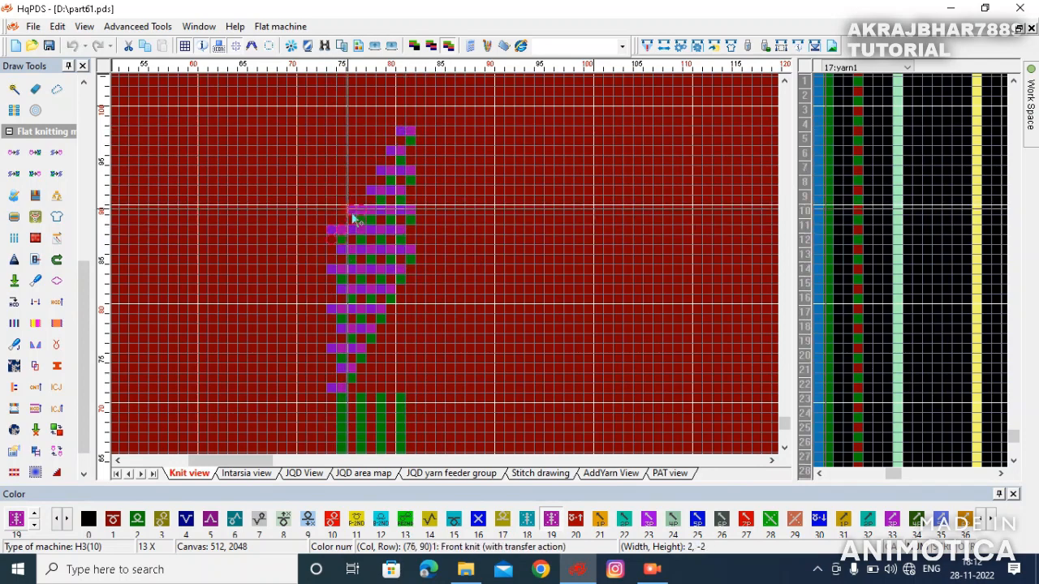
left_click(370, 211)
left_click(435, 211)
right_click(469, 190)
scroll(475, 197, "down", 1)
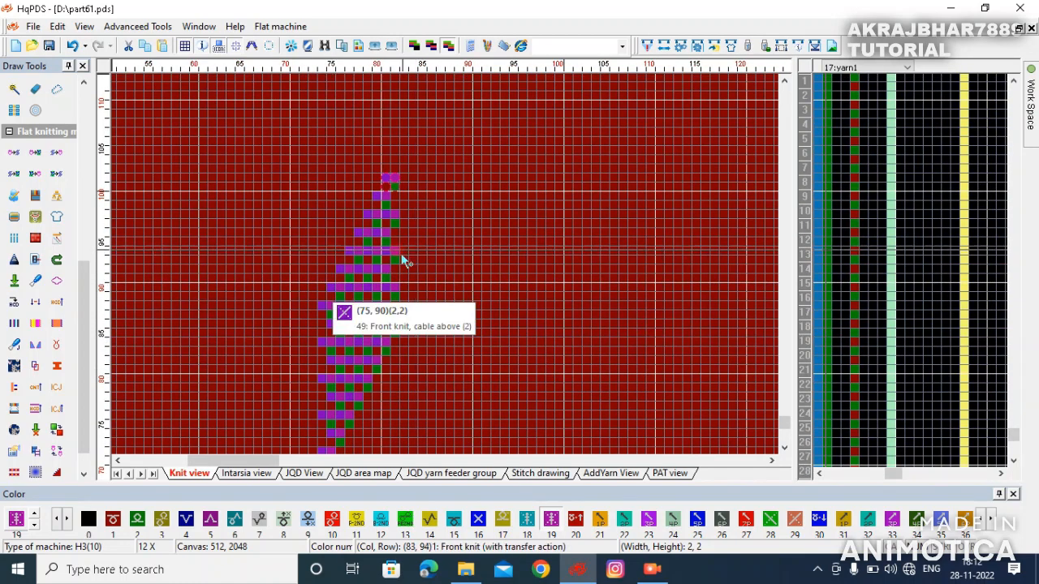
scroll(398, 286, "down", 3)
scroll(455, 273, "up", 4)
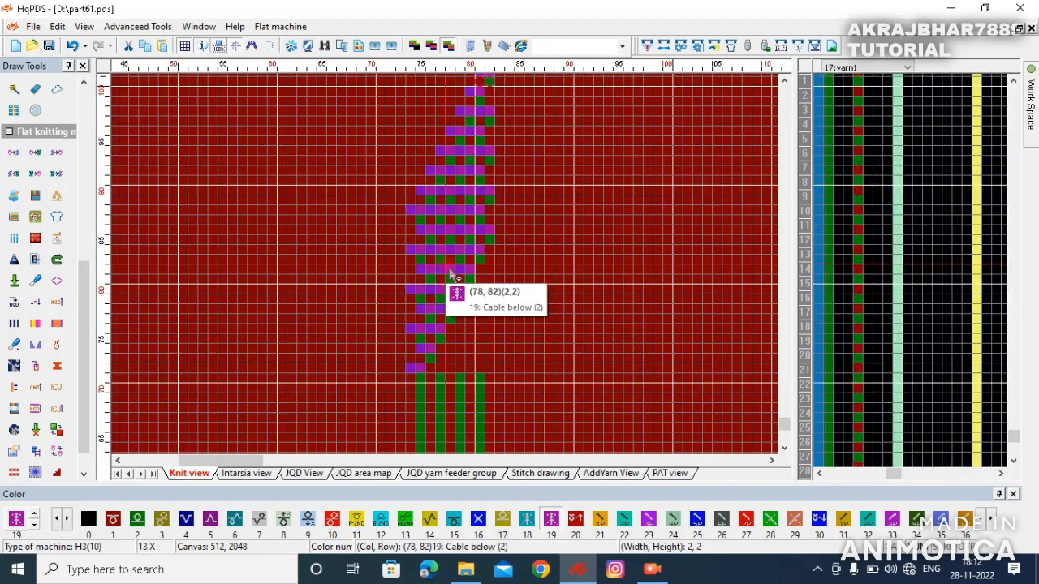
- Draw a color 2 back-knit column upward beside the cable block
left_click(140, 521)
mouse_move(489, 257)
left_mouse_down()
mouse_move(485, 369)
mouse_move(480, 272)
left_mouse_up()
key("ctrl+z")
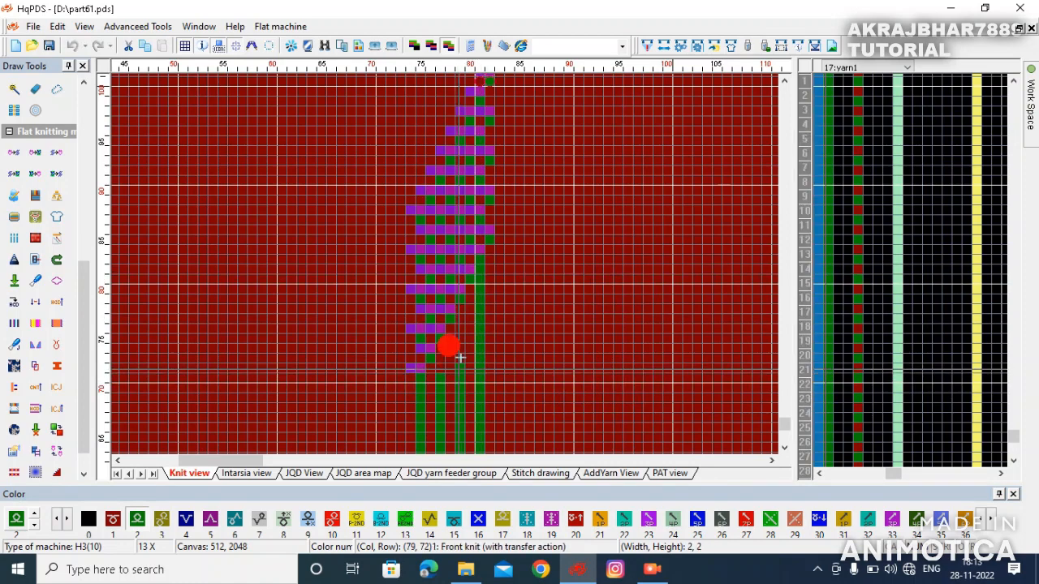
left_click_drag(440, 348, 440, 339)
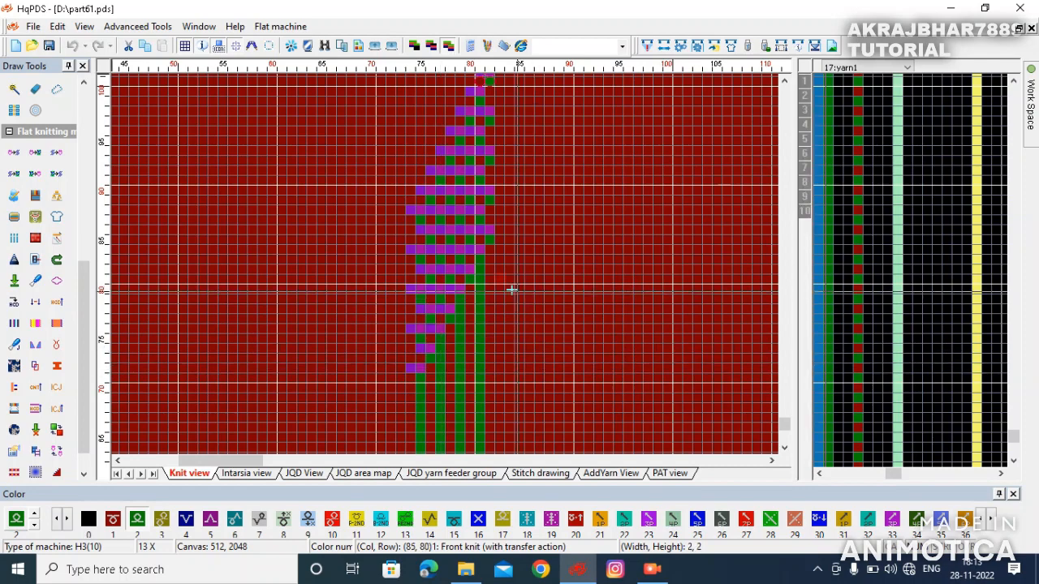
scroll(448, 266, "down", 2)
scroll(448, 398, "up", 1)
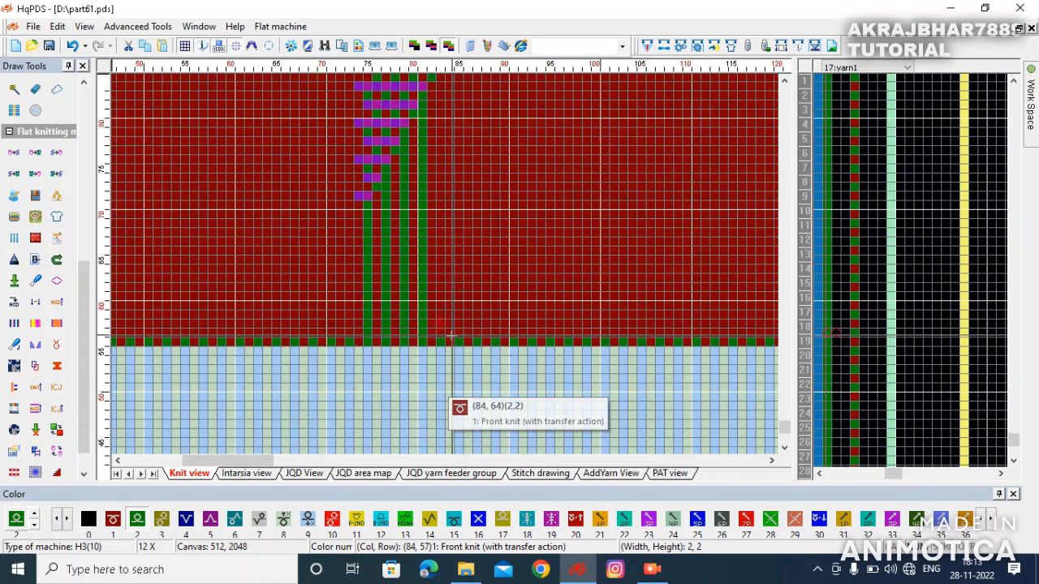
left_click(441, 333)
scroll(444, 141, "up", 2)
mouse_move(441, 332)
left_mouse_down()
mouse_move(432, 155)
mouse_move(445, 194)
mouse_move(439, 126)
mouse_move(449, 203)
mouse_move(448, 133)
left_mouse_up()
- Extend the other color 2 columns upward past the top of the cable block
scroll(438, 126, "down", 1)
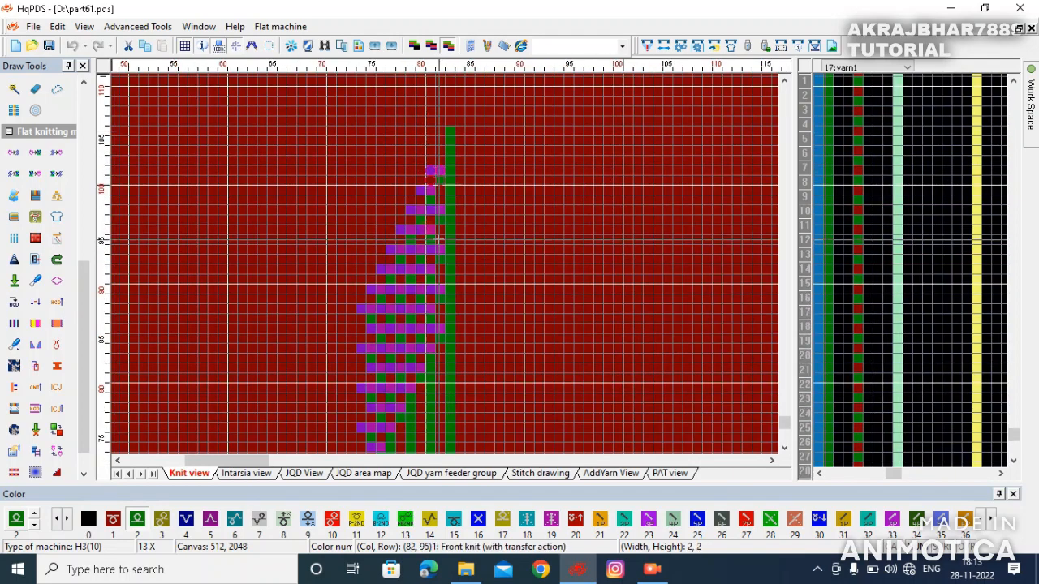
scroll(413, 288, "up", 2)
left_click(400, 328)
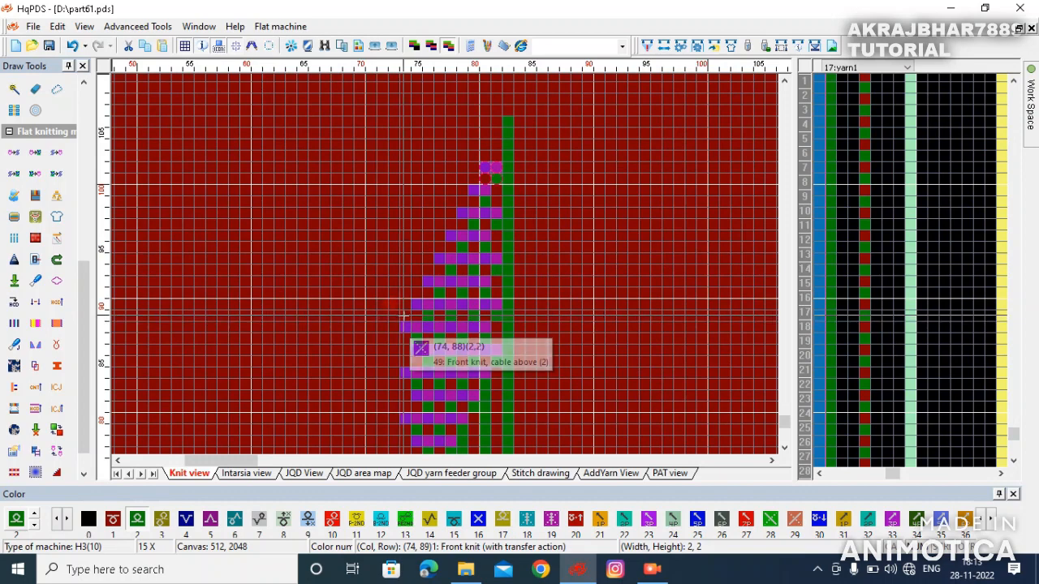
scroll(445, 265, "down", 2)
left_click_drag(454, 258, 459, 156)
mouse_move(478, 200)
left_mouse_down()
mouse_move(479, 137)
mouse_move(499, 101)
mouse_move(519, 100)
left_mouse_up()
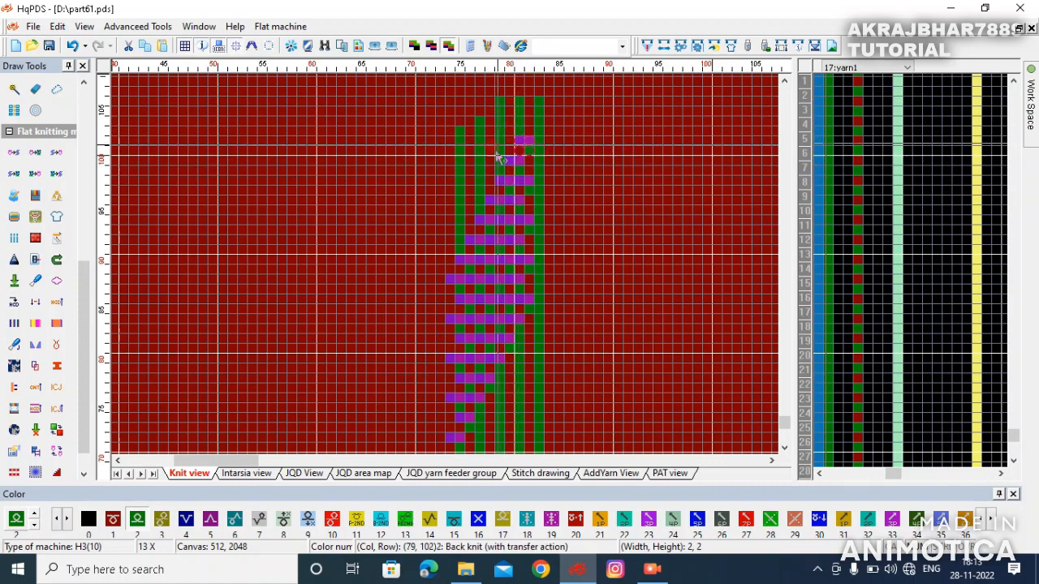
mouse_move(452, 133)
left_mouse_down()
mouse_move(552, 134)
mouse_move(529, 92)
left_mouse_up()
- Select the cable block and copy it upward to repeat the pattern
scroll(529, 92, "down", 1)
scroll(452, 276, "down", 3)
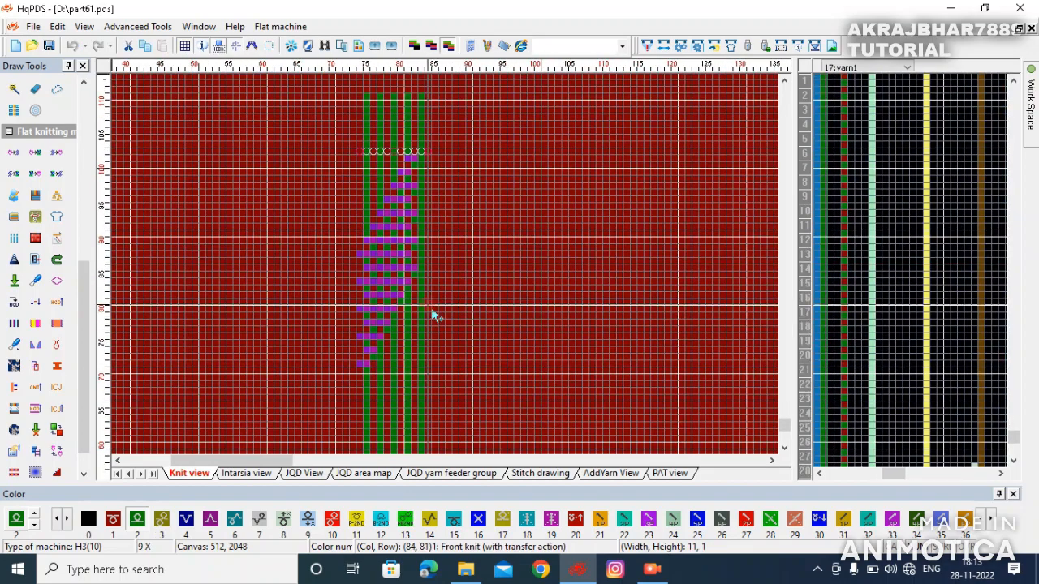
left_click_drag(360, 360, 450, 249)
scroll(446, 171, "down", 1)
scroll(453, 202, "down", 1)
scroll(452, 276, "down", 1)
left_click_drag(444, 296, 456, 153)
scroll(449, 128, "down", 2)
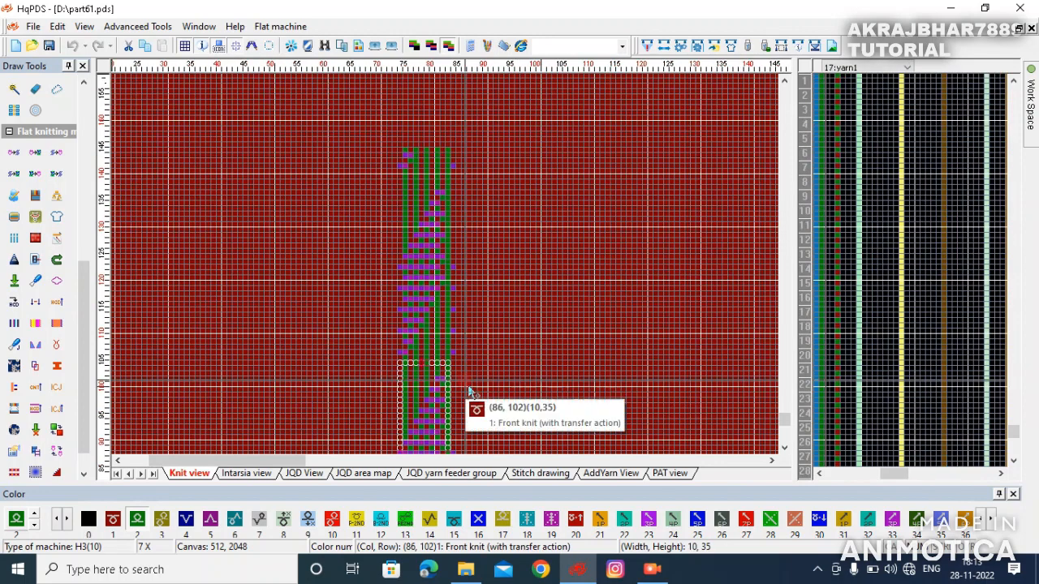
scroll(471, 369, "down", 3)
scroll(382, 276, "down", 3)
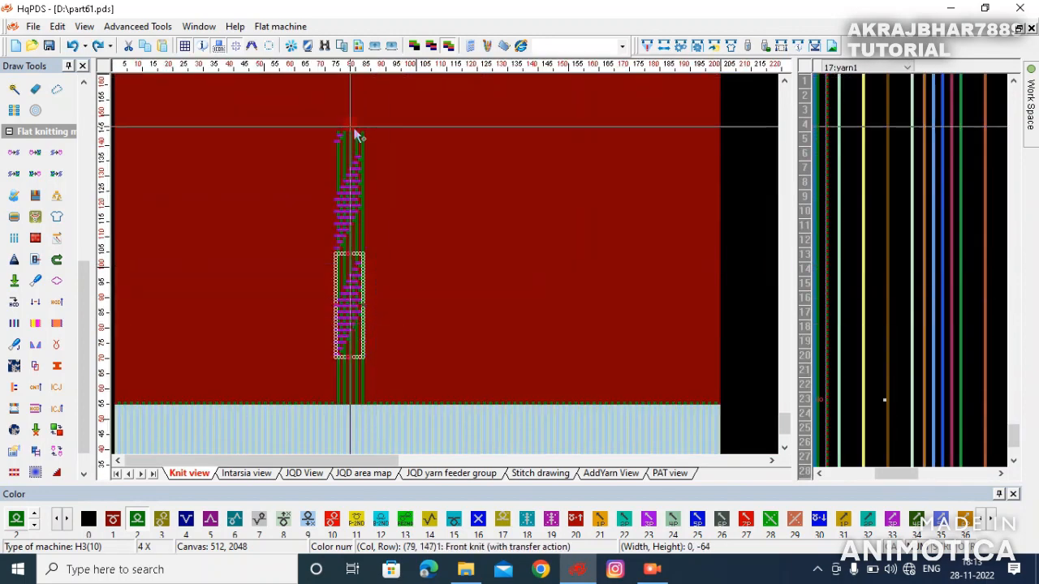
- Extend a color 2 back-knit column 17 rows upward beside the cable block
left_click(394, 262)
scroll(448, 274, "up", 3)
left_click_drag(401, 253, 401, 175)
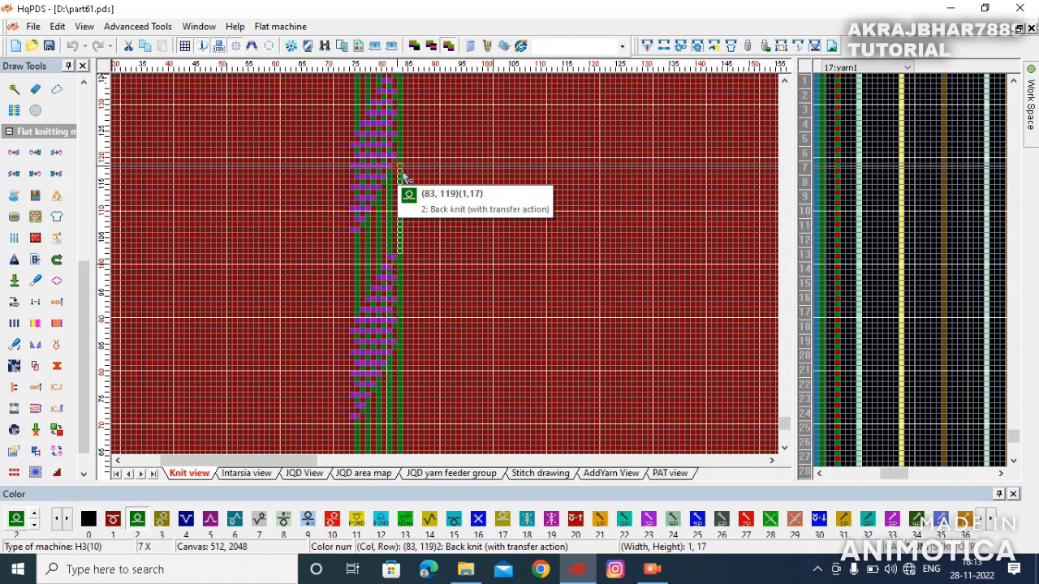
right_click(494, 248)
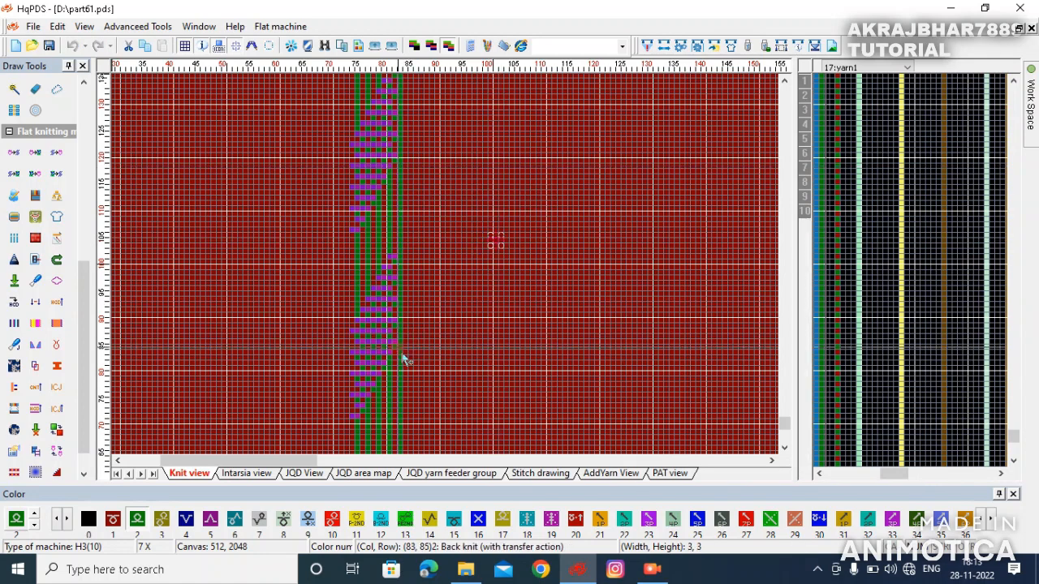
- Draw another 17-row color 2 column next to it along the cable block's edge
left_click_drag(397, 339, 400, 266)
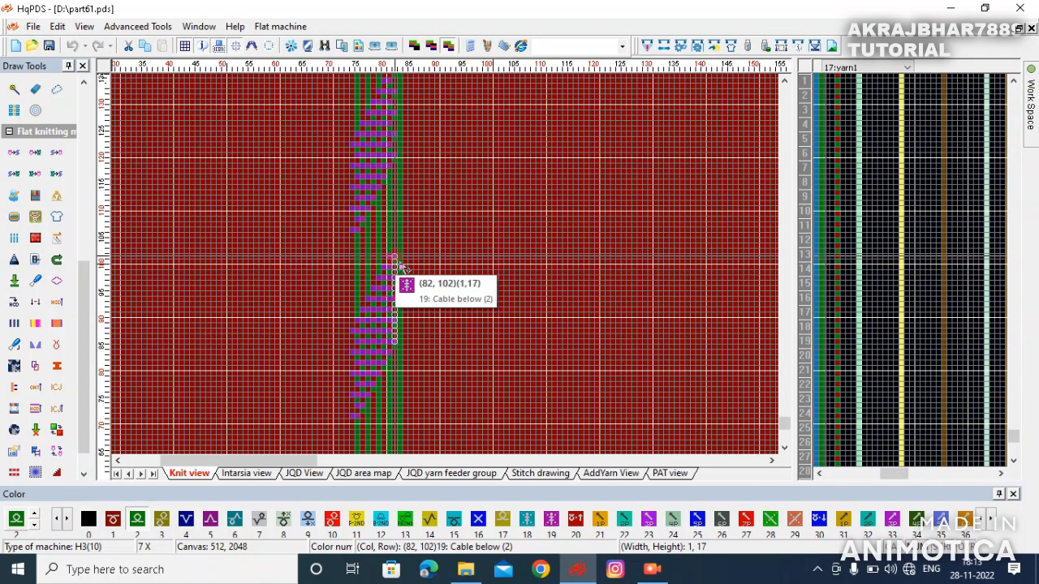
left_click_drag(478, 276, 518, 259)
scroll(385, 336, "up", 1)
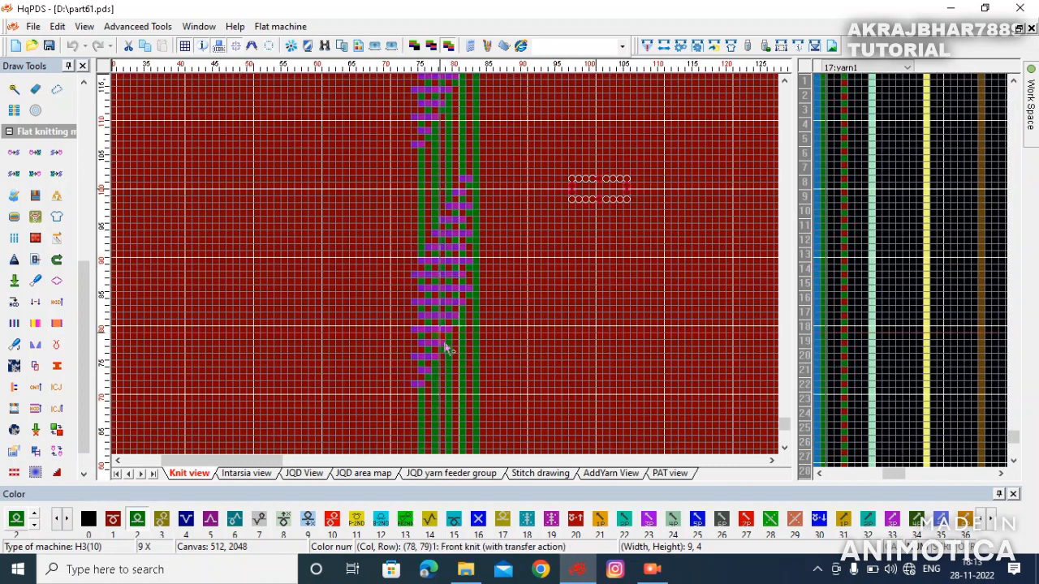
- Select the 10-stitch cable block and copy it to the right beside the original
mouse_move(416, 395)
left_mouse_down()
mouse_move(466, 190)
mouse_move(479, 195)
left_mouse_up()
left_click_drag(413, 153, 480, 385)
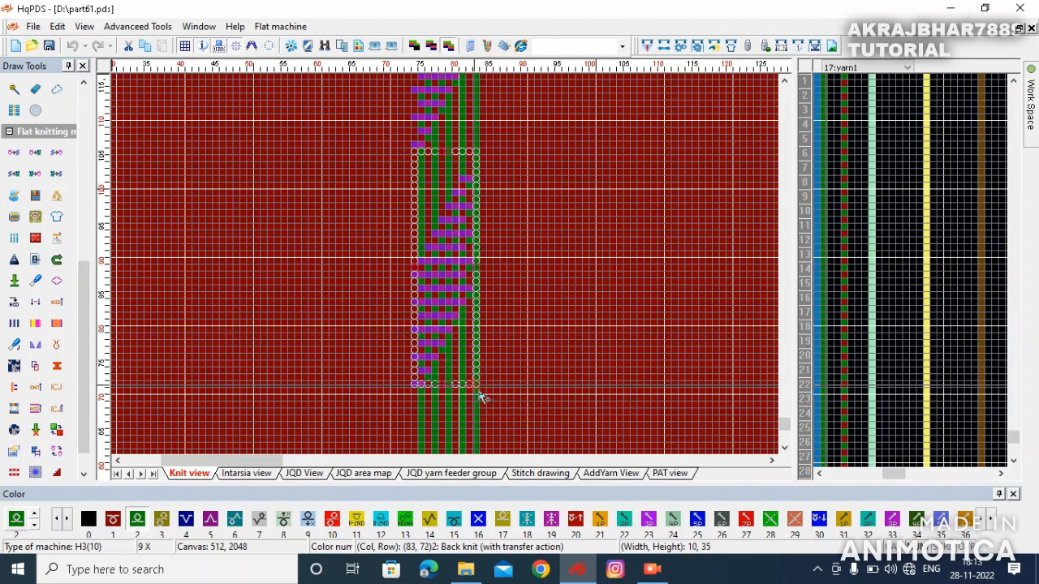
left_click(475, 385)
left_click_drag(432, 343, 382, 369)
scroll(566, 162, "up", 1)
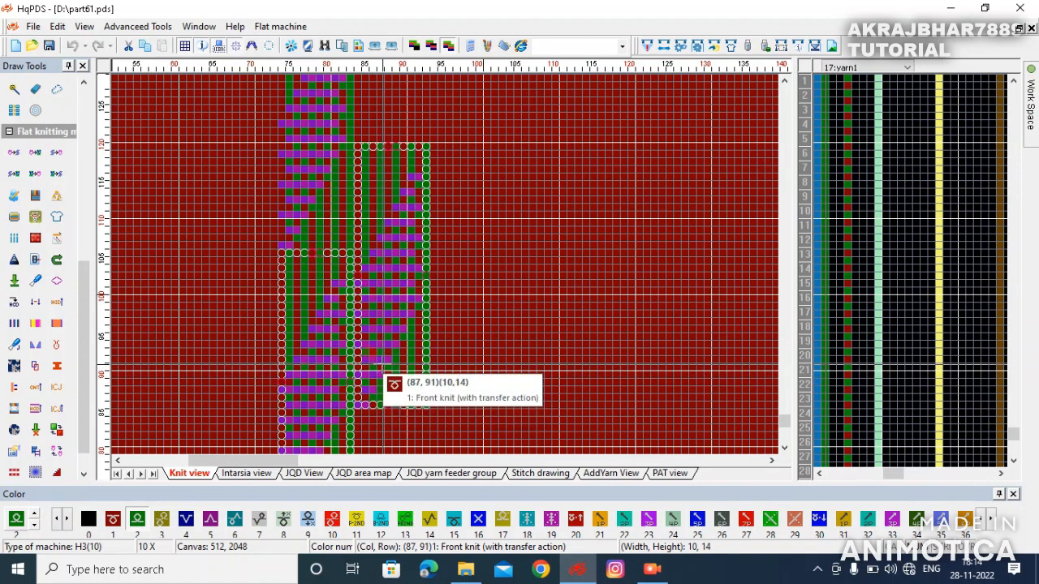
- Replace colors in the copied block, swapping cable color 19 for 18 and 49 for 29
left_click(383, 357)
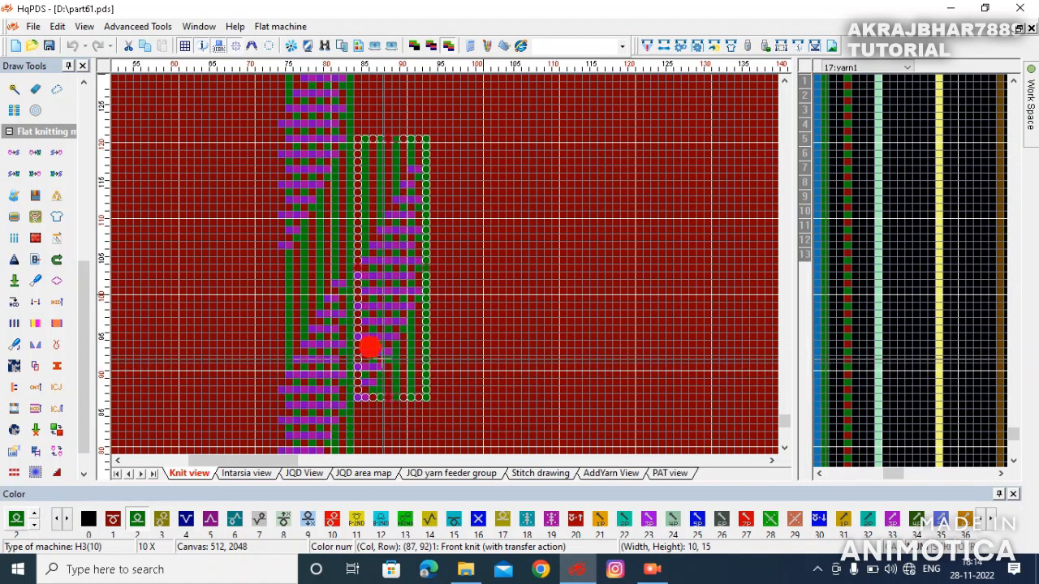
left_click(407, 281)
left_click(402, 274)
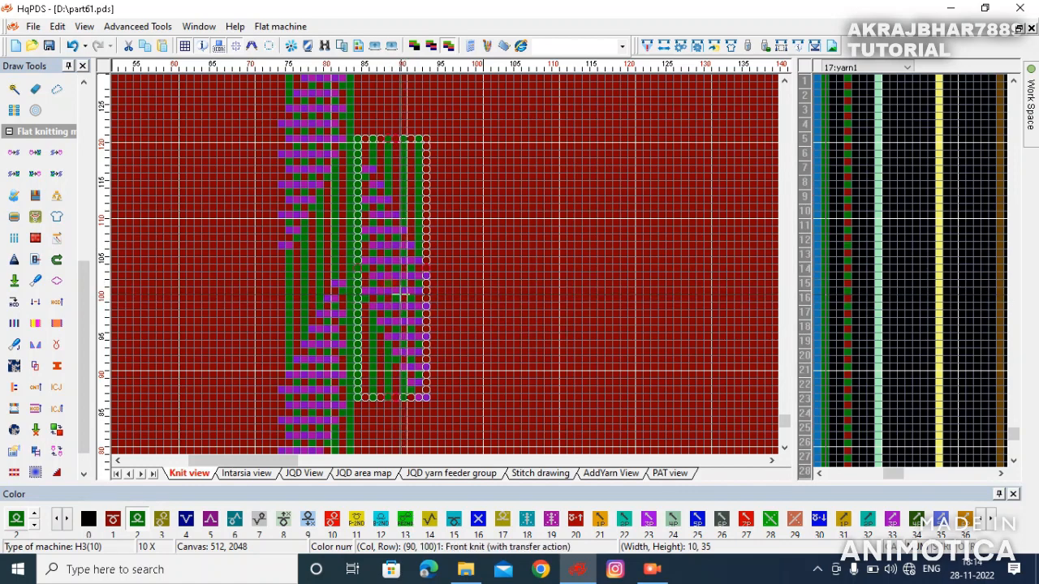
left_click(387, 271)
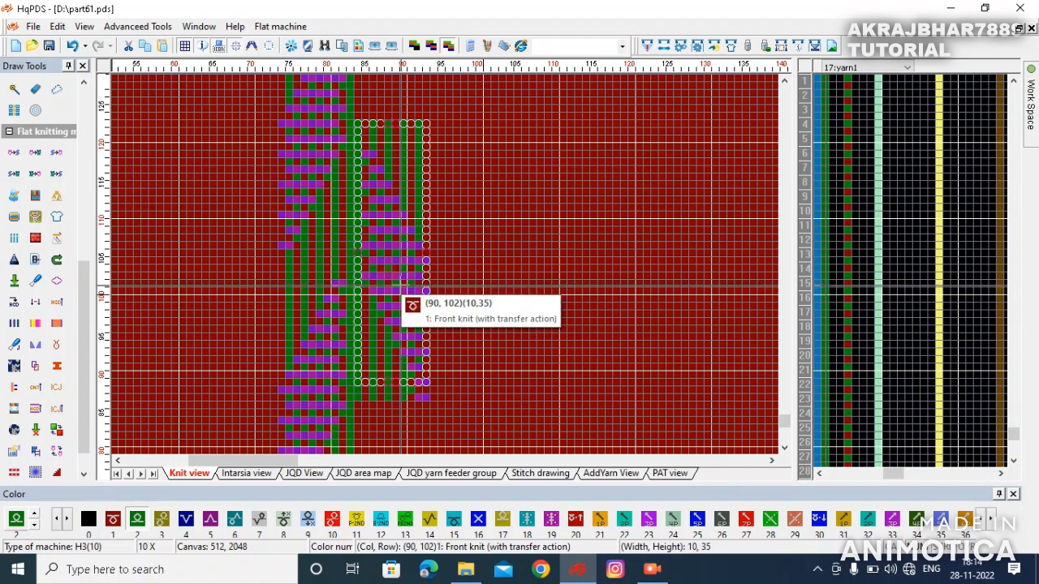
left_click(384, 197)
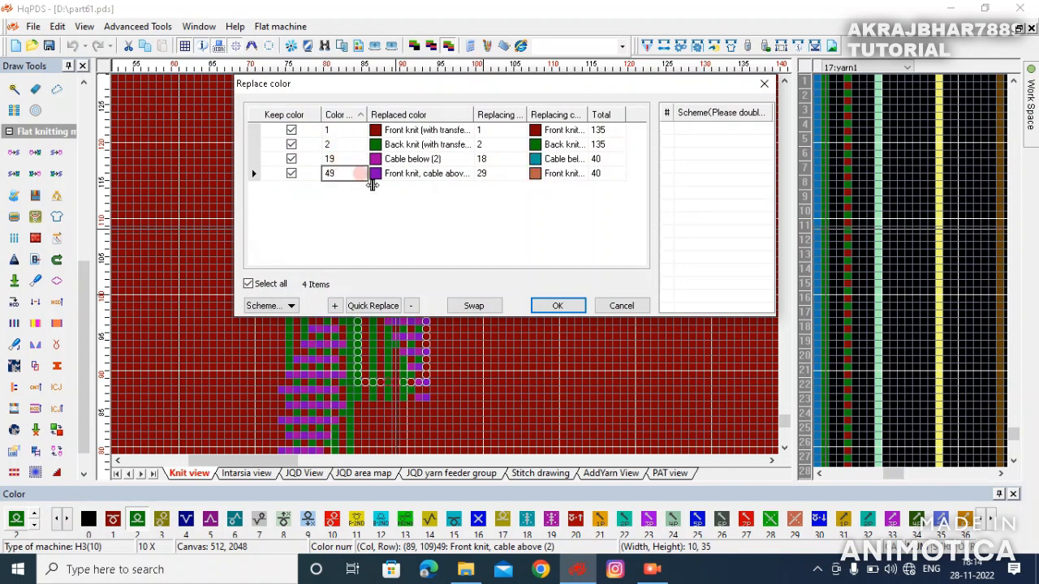
left_click(555, 309)
- Scroll along the panel to review the recolored cable block next to the original
left_click(403, 255)
scroll(412, 437, "up", 1)
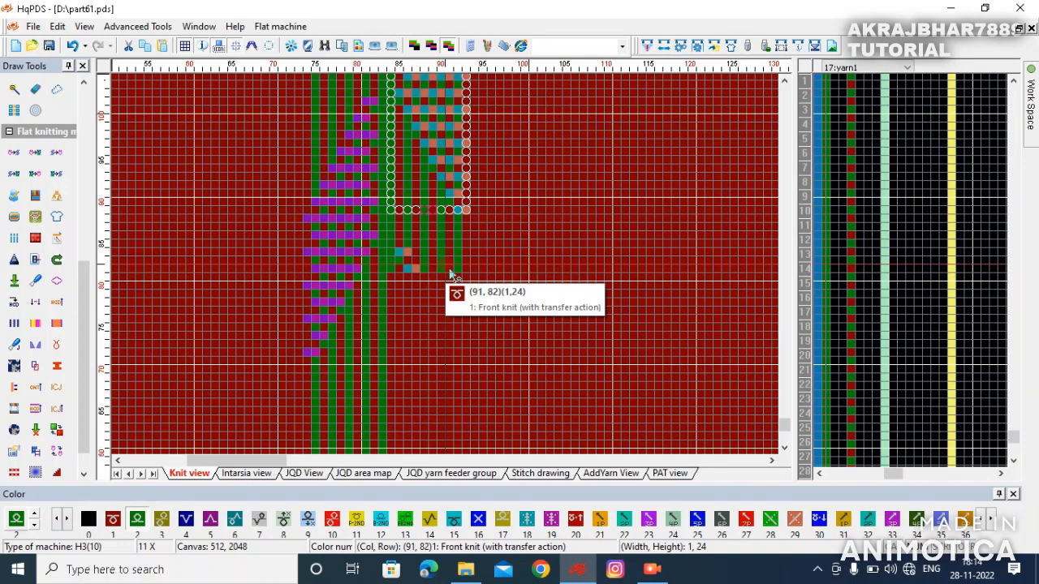
left_click(420, 142)
scroll(420, 143, "up", 1)
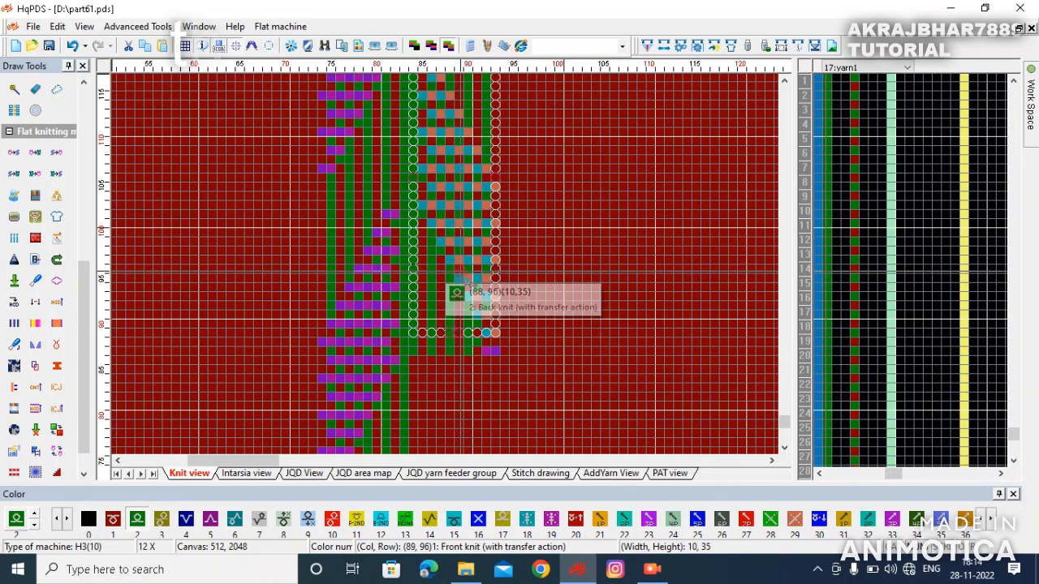
left_click(461, 253)
left_click_drag(460, 254, 453, 253)
left_click(441, 265)
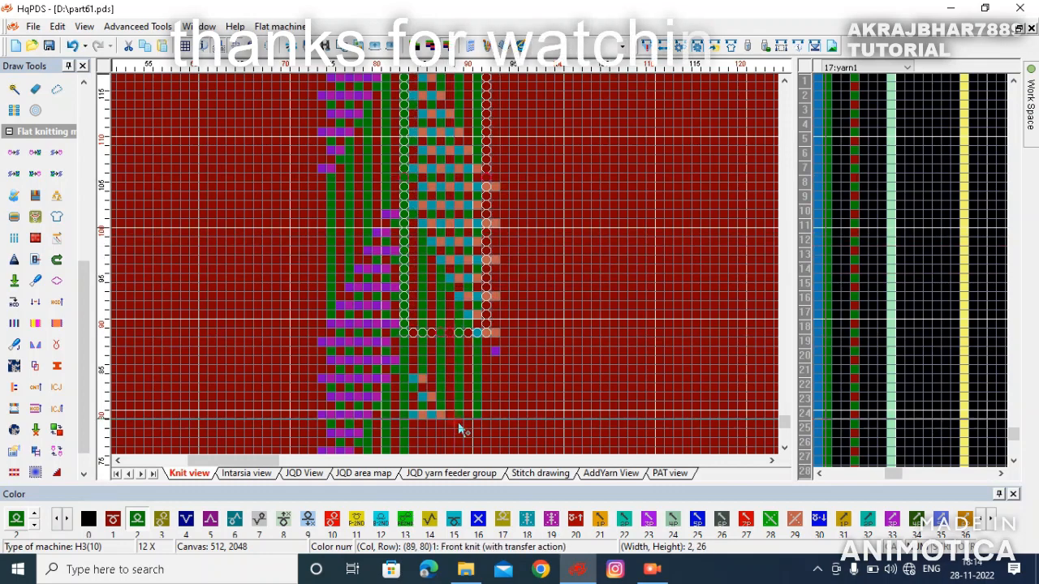
scroll(458, 422, "up", 2)
mouse_move(449, 270)
left_mouse_down()
mouse_move(447, 396)
mouse_move(451, 262)
left_mouse_up()
scroll(447, 398, "up", 2)
scroll(452, 268, "down", 2)
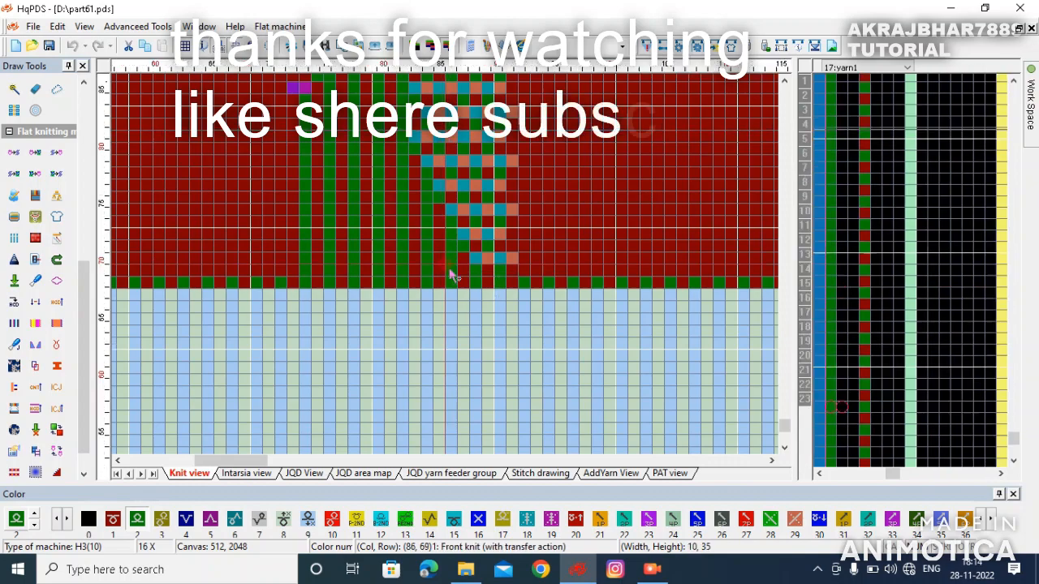
scroll(450, 270, "down", 5)
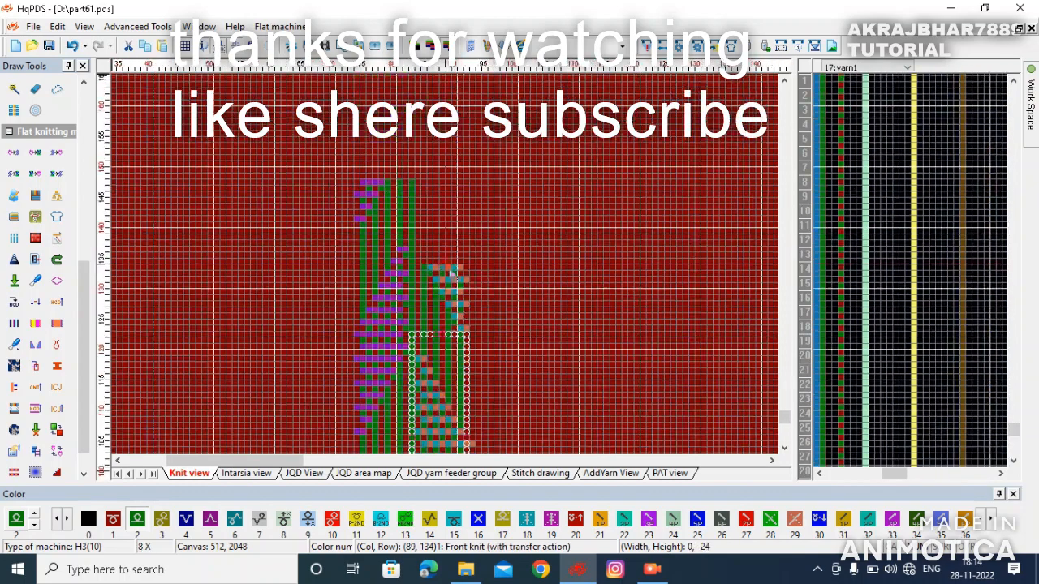
- Copy the recolored cable block upward twice, stacking repeats above it
left_click_drag(454, 276, 467, 121)
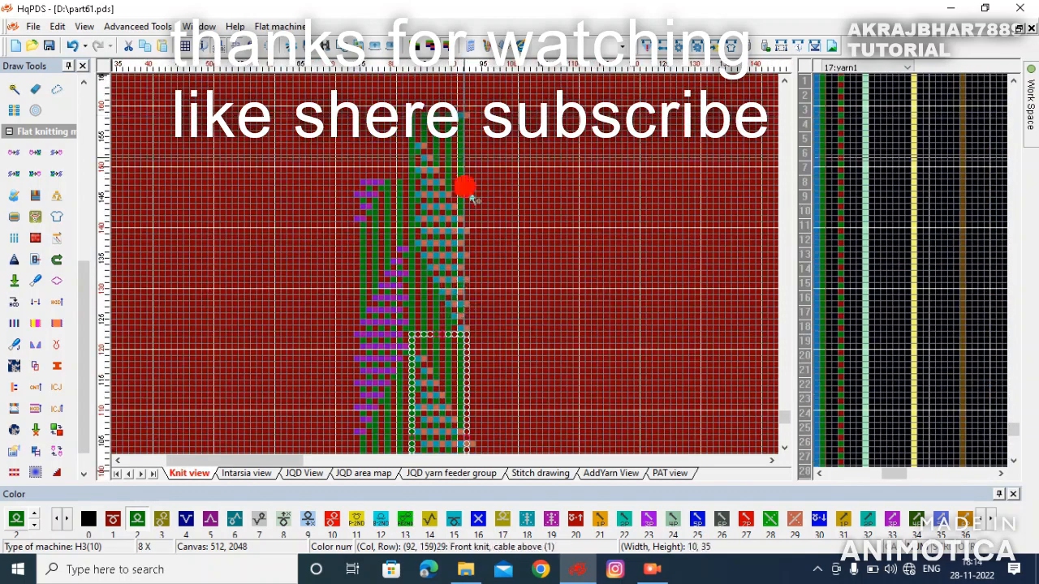
scroll(452, 273, "down", 1)
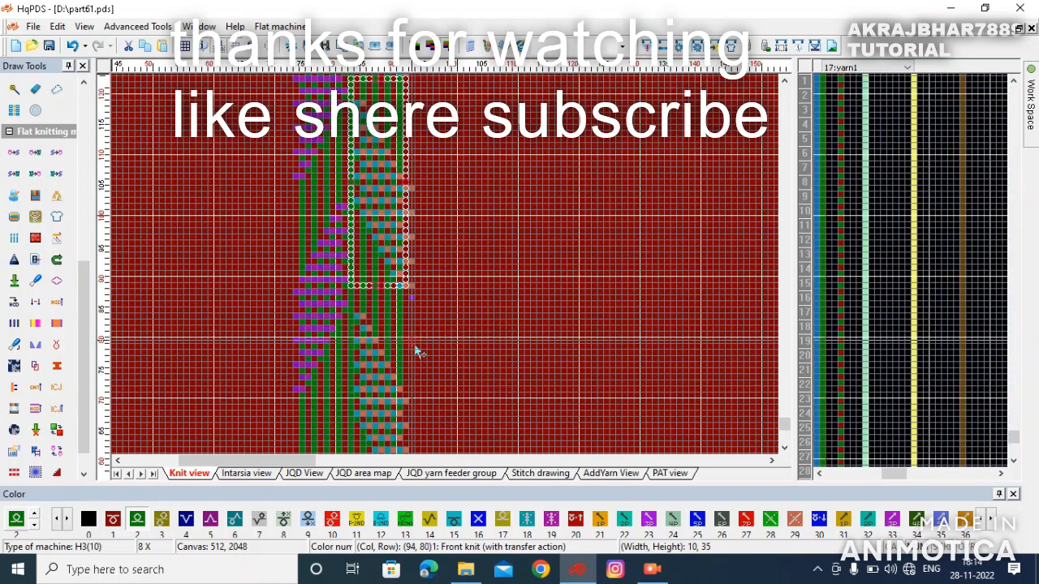
left_click_drag(412, 317, 483, 130)
scroll(483, 130, "down", 1)
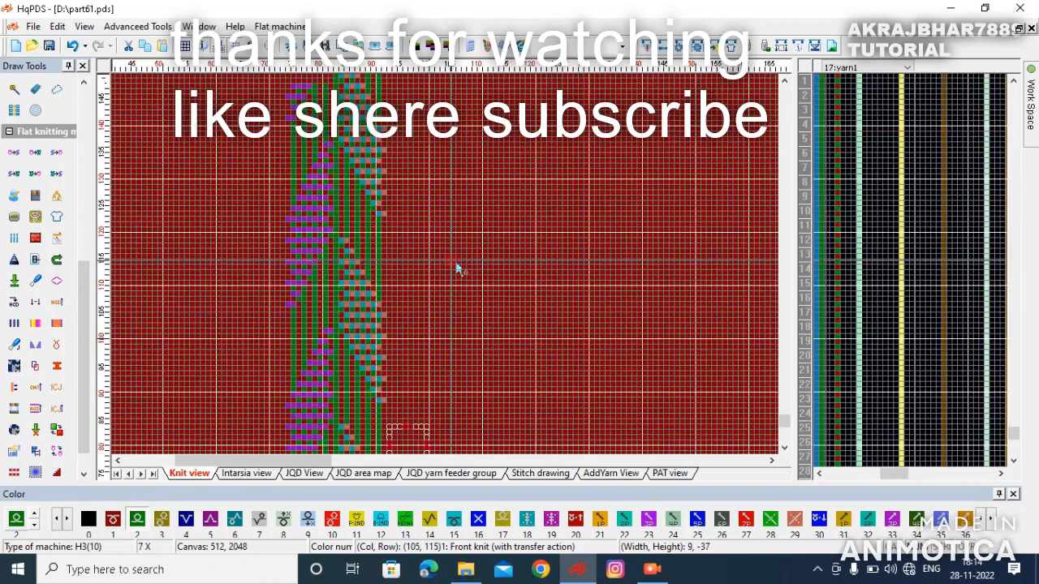
scroll(375, 302, "down", 2)
- Scroll up and down the panel to check how the stacked cable repeats line up
scroll(453, 390, "up", 5)
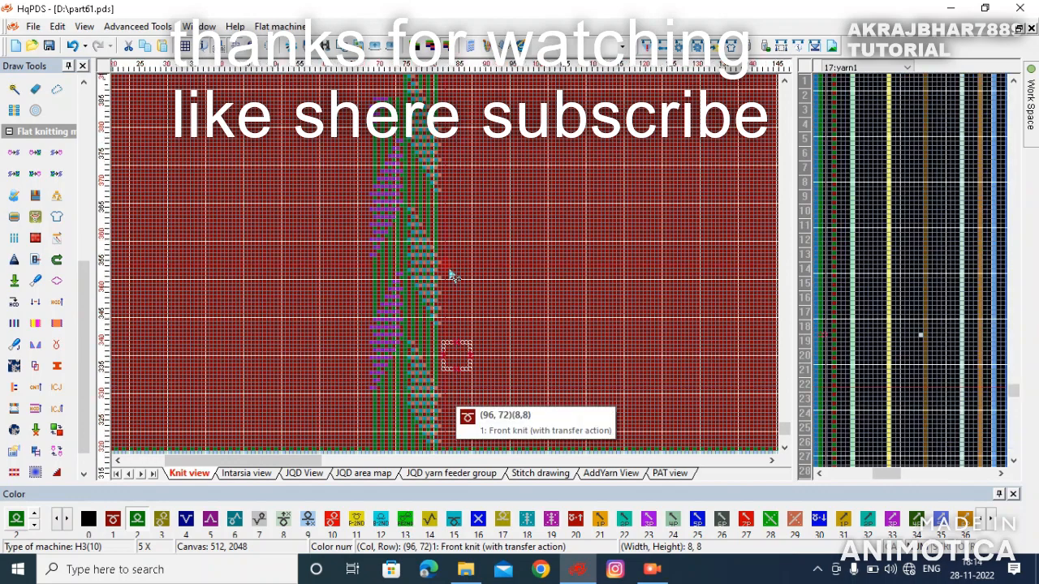
scroll(451, 276, "up", 2)
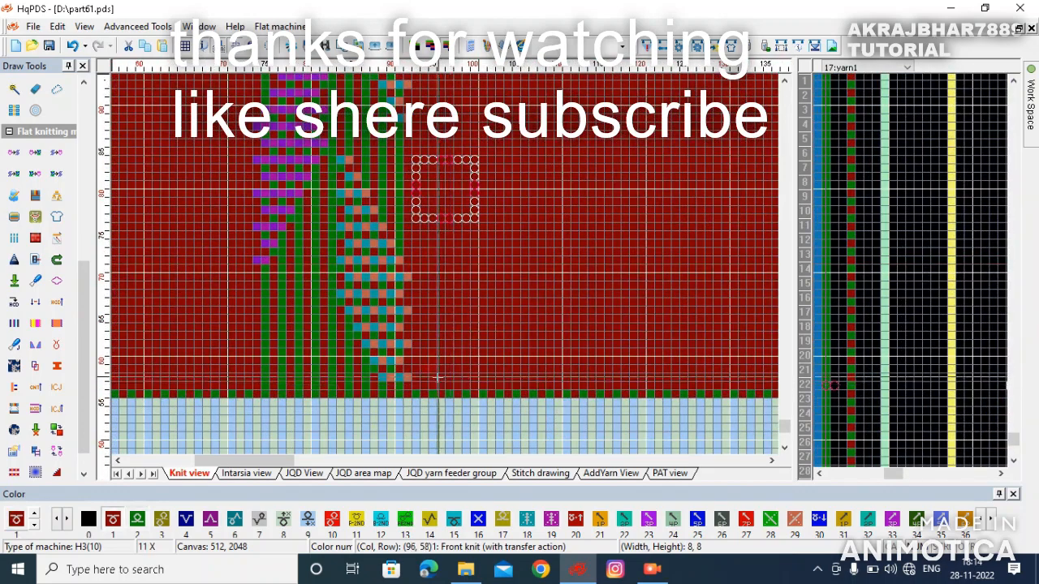
left_click_drag(419, 389, 442, 182)
scroll(417, 152, "down", 1)
scroll(459, 107, "up", 2)
scroll(446, 84, "up", 3)
scroll(441, 113, "up", 1)
left_click_drag(441, 113, 452, 146)
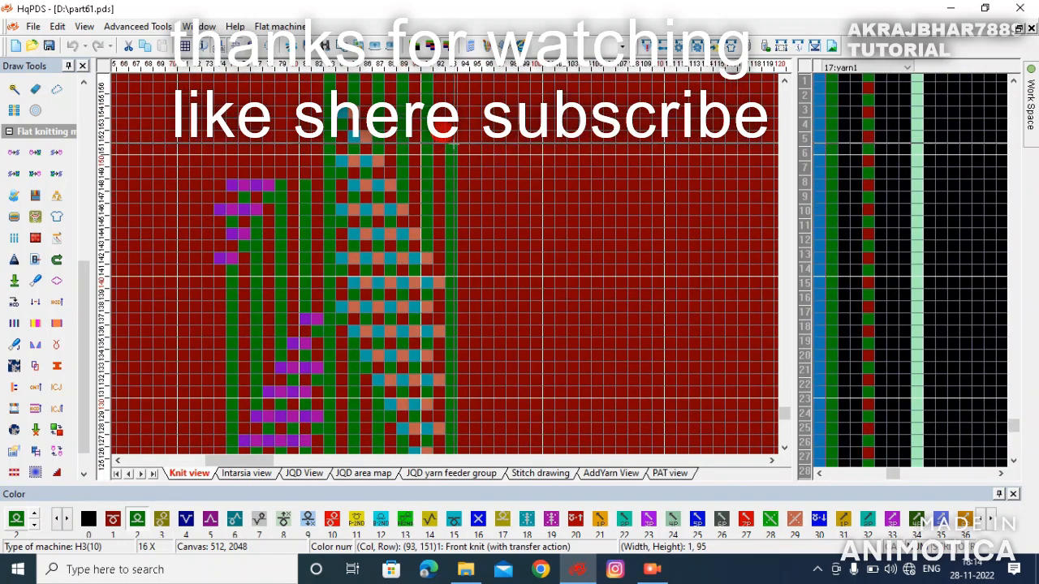
scroll(267, 325, "down", 4)
scroll(761, 232, "down", 3)
scroll(439, 264, "down", 1)
scroll(436, 373, "up", 2)
scroll(445, 365, "up", 1)
scroll(394, 316, "up", 1)
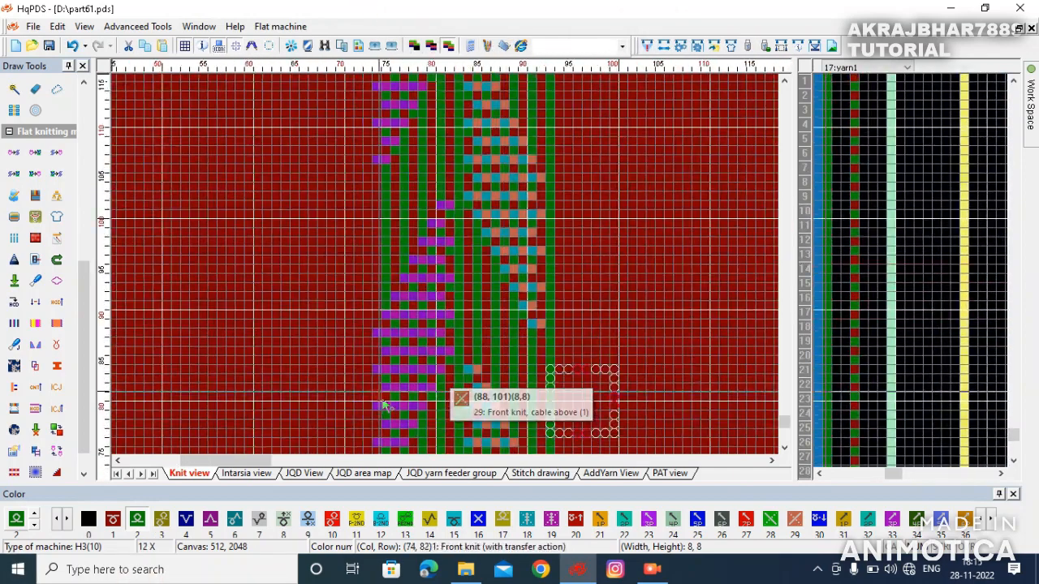
scroll(412, 351, "down", 1)
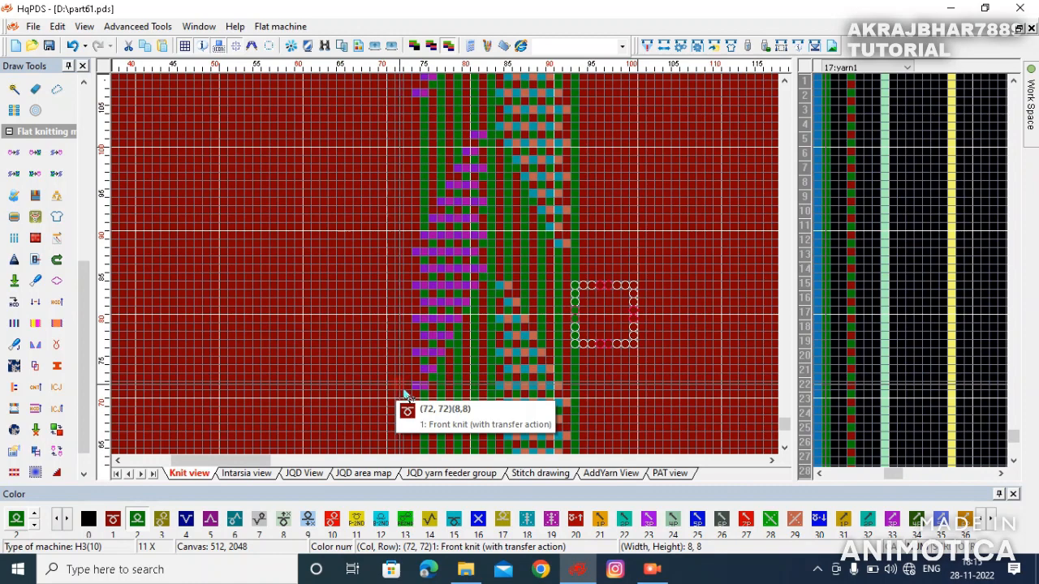
- Select both cable blocks as one 20-stitch panel and copy it upward to the top of the body
left_click_drag(416, 393, 466, 216)
scroll(559, 188, "down", 2)
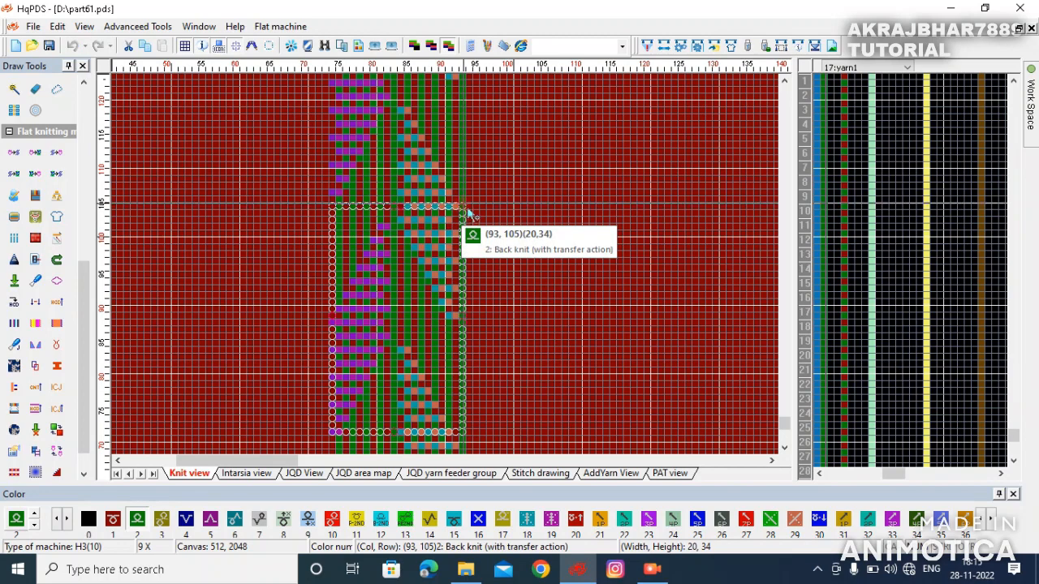
left_click_drag(469, 208, 470, 205)
left_click_drag(407, 294, 423, 91)
scroll(423, 91, "down", 1)
scroll(465, 75, "down", 2)
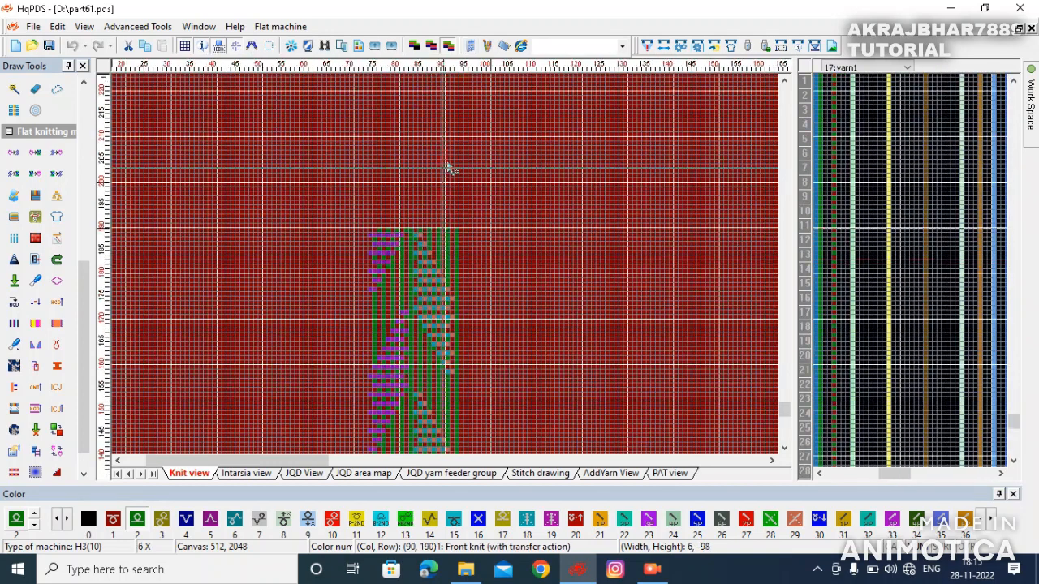
scroll(448, 202, "down", 2)
scroll(318, 271, "down", 2)
scroll(318, 107, "down", 1)
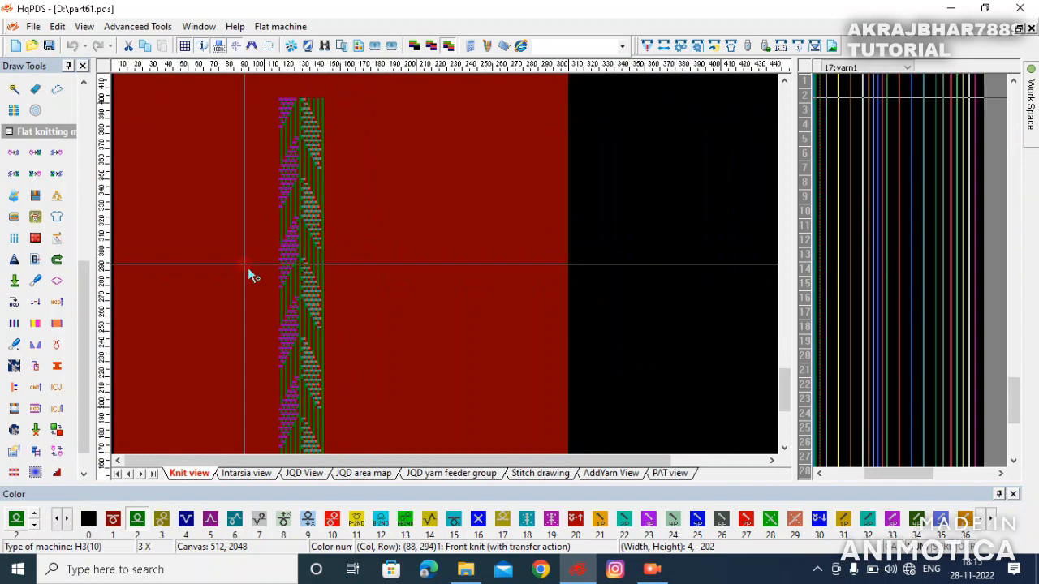
scroll(248, 276, "down", 1)
- Move the bottom panel repeat down so it starts directly above the rib
left_click_drag(247, 268, 453, 281)
scroll(232, 104, "up", 2)
scroll(382, 129, "up", 2)
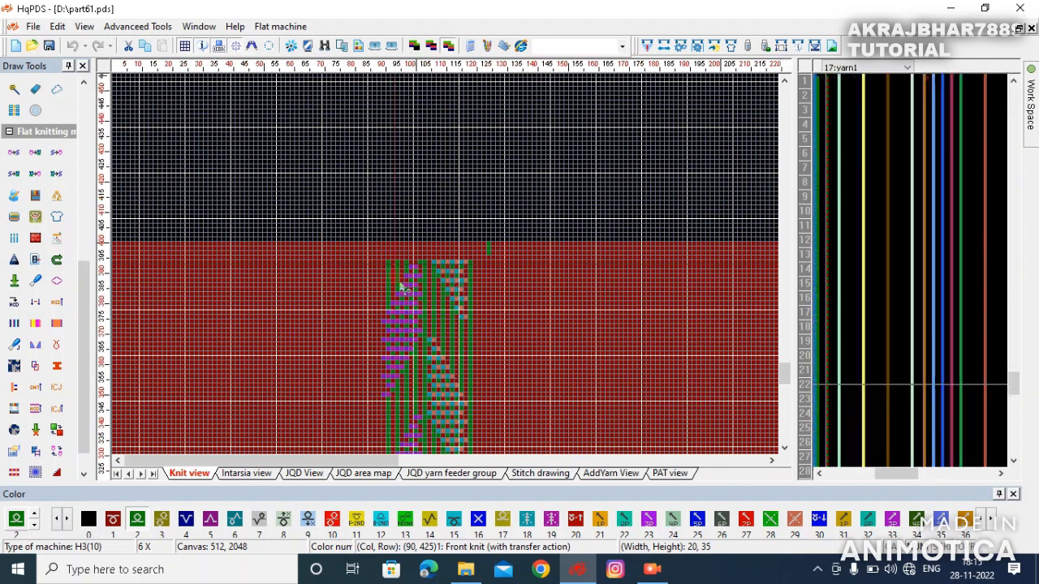
scroll(306, 282, "down", 5)
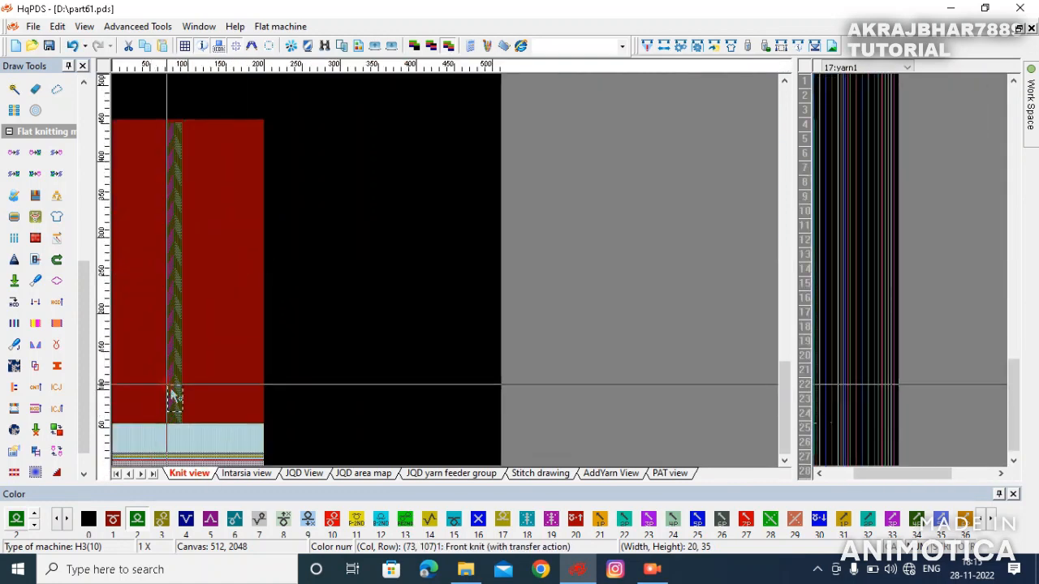
scroll(280, 274, "up", 5)
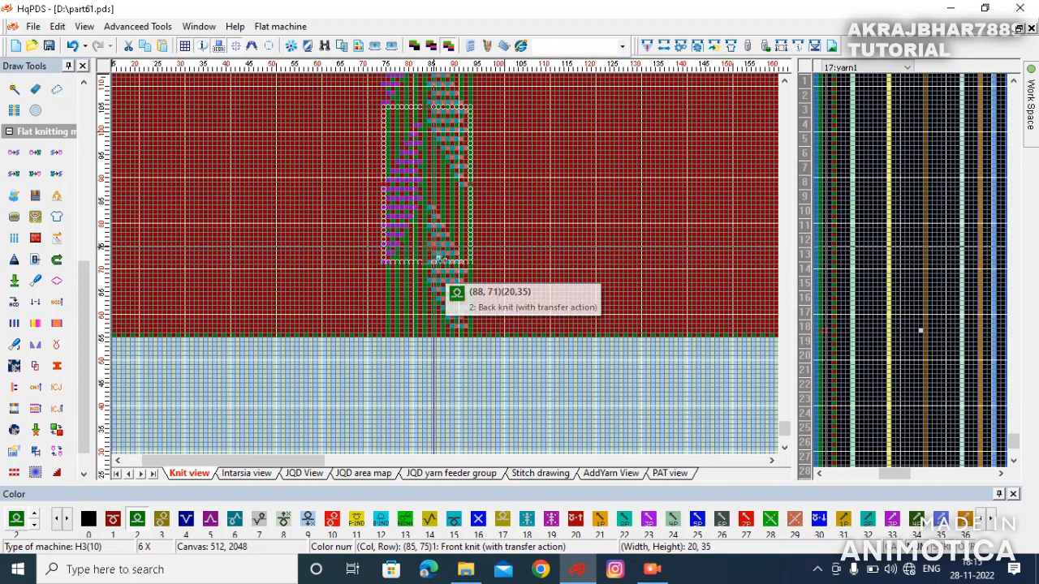
left_click_drag(422, 227, 422, 290)
left_click(423, 290)
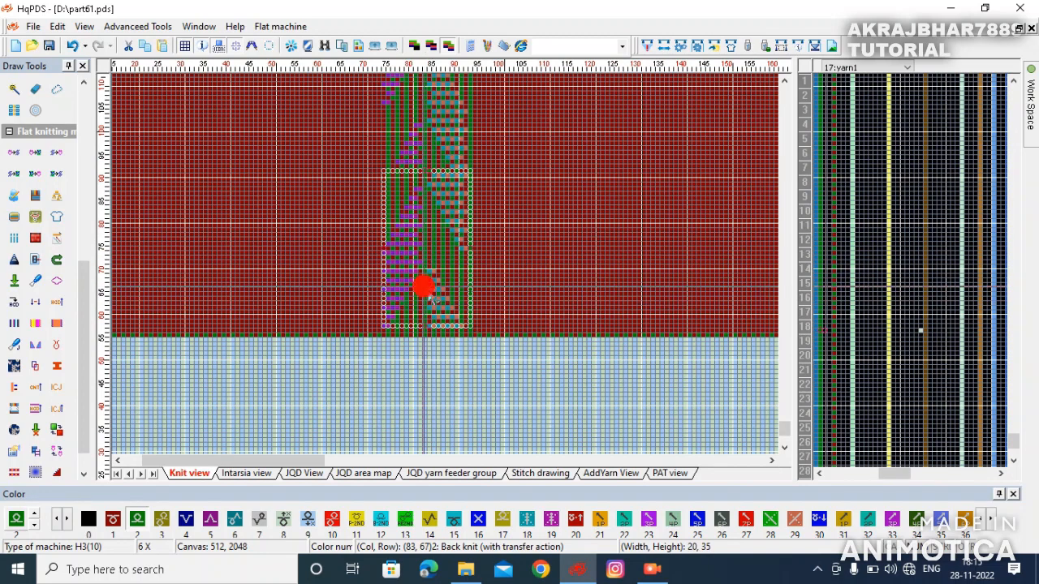
- Select the full-height cable panel and copy it across the body to repeat it widthwise
scroll(431, 299, "down", 5)
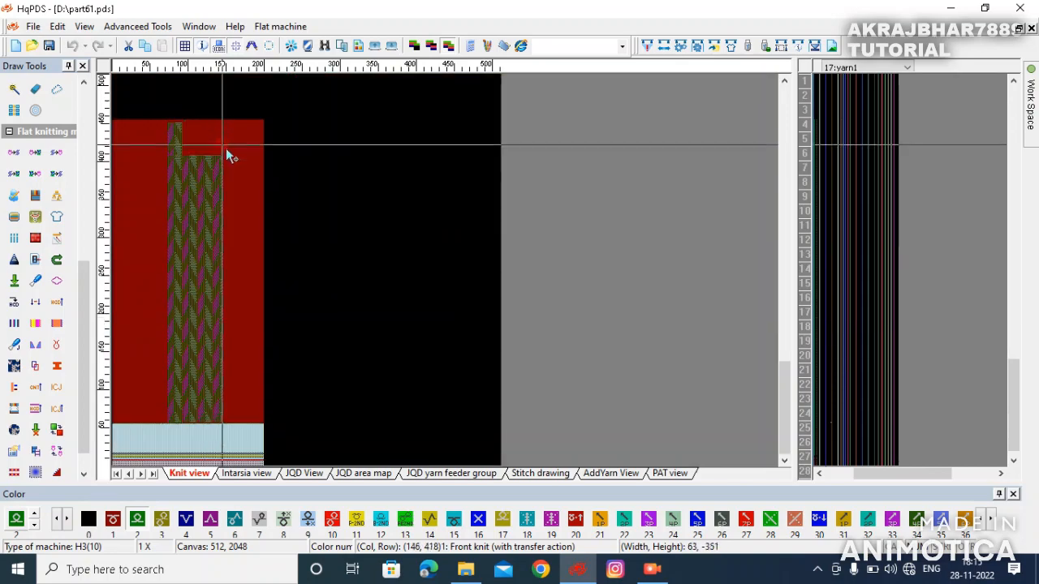
scroll(341, 274, "up", 2)
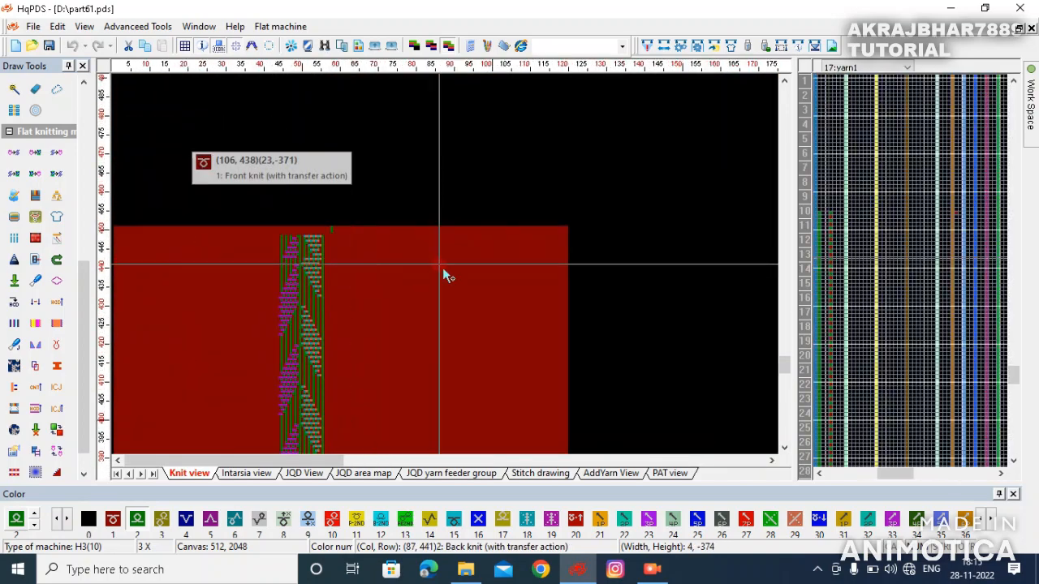
scroll(444, 274, "up", 2)
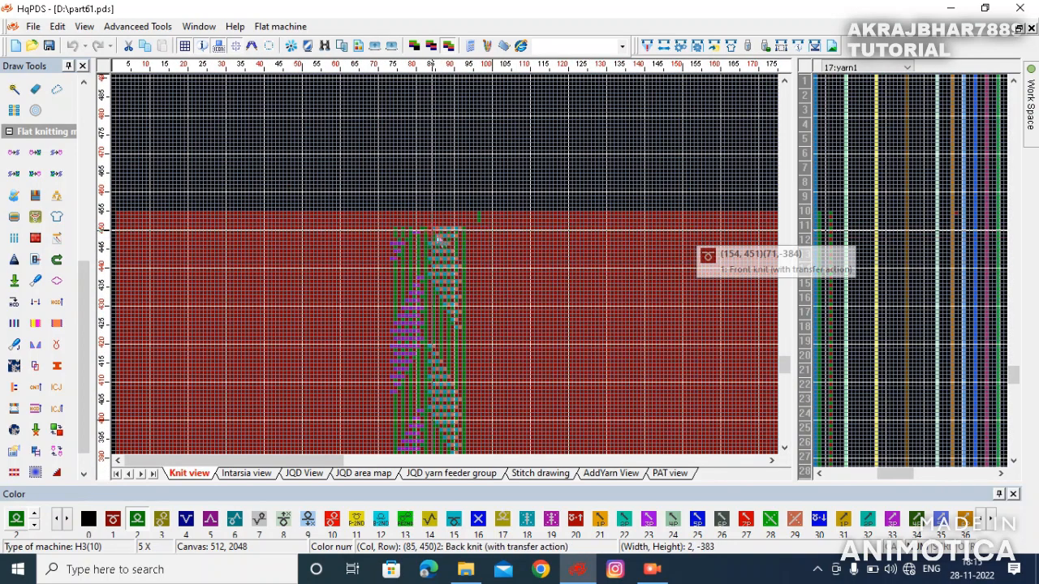
left_click_drag(489, 224, 460, 206)
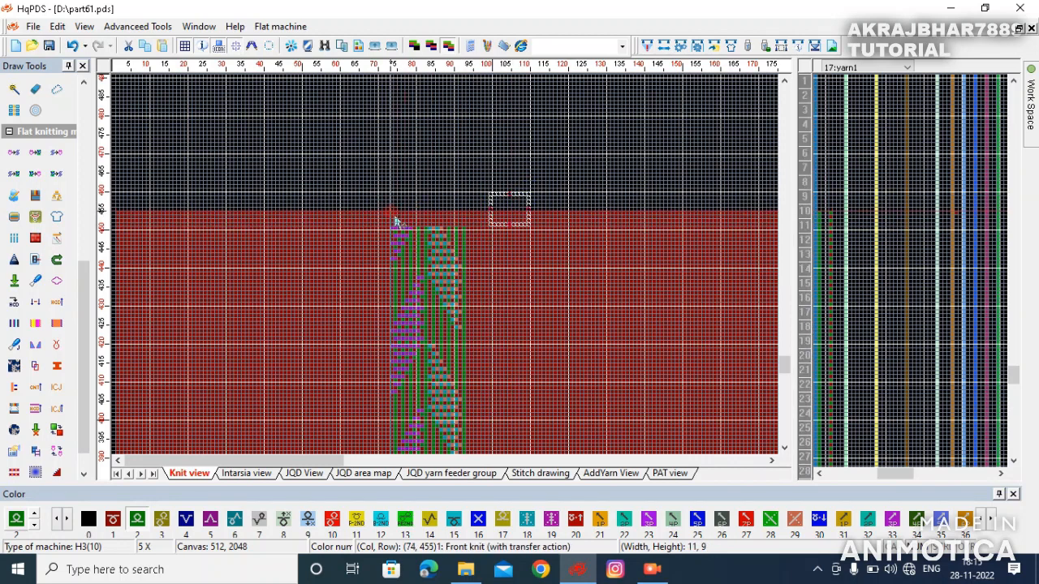
left_click_drag(393, 213, 525, 346)
scroll(382, 276, "down", 4)
scroll(167, 449, "up", 3)
scroll(452, 274, "up", 4)
left_click(522, 341)
left_click_drag(486, 291, 153, 270)
scroll(167, 273, "down", 2)
scroll(224, 272, "up", 1)
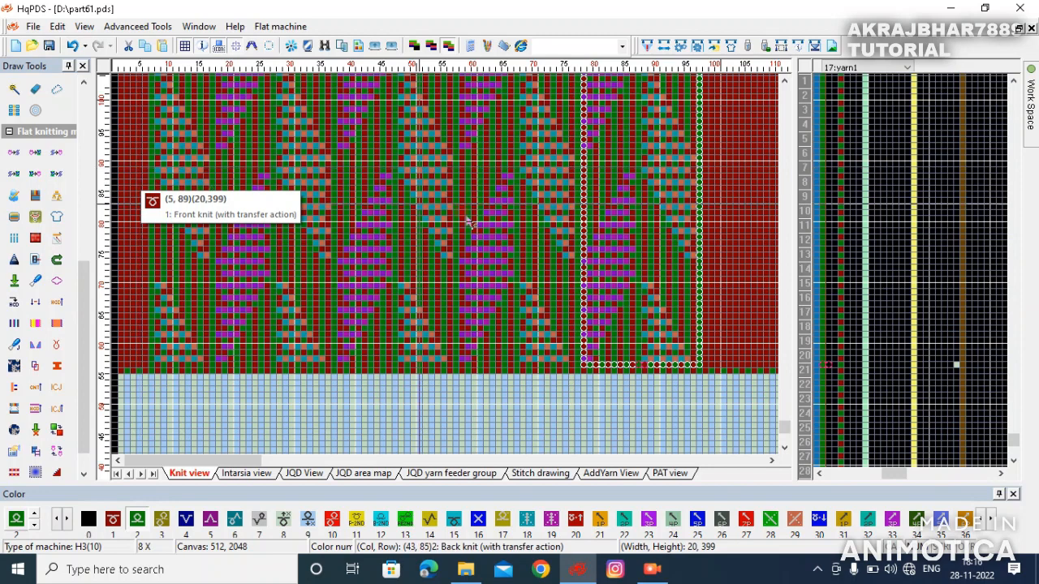
- Extend the repeated cable panel across the remaining body width up to column 199
mouse_move(636, 312)
left_mouse_down()
mouse_move(204, 301)
mouse_move(176, 270)
mouse_move(157, 271)
left_mouse_up()
scroll(177, 270, "up", 2)
scroll(639, 269, "down", 3)
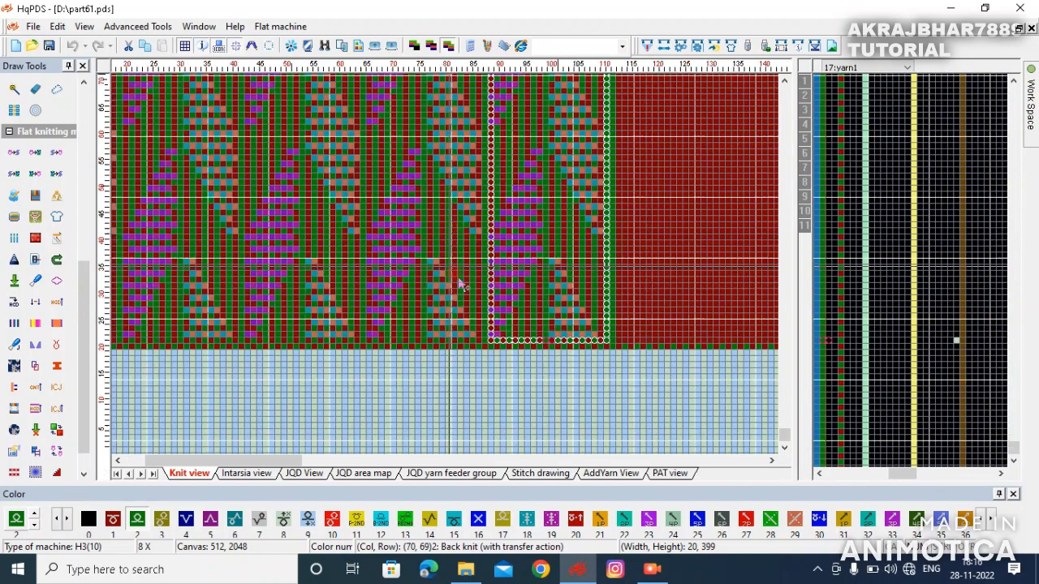
scroll(459, 283, "down", 4)
left_click_drag(513, 300, 512, 274)
scroll(452, 274, "up", 2)
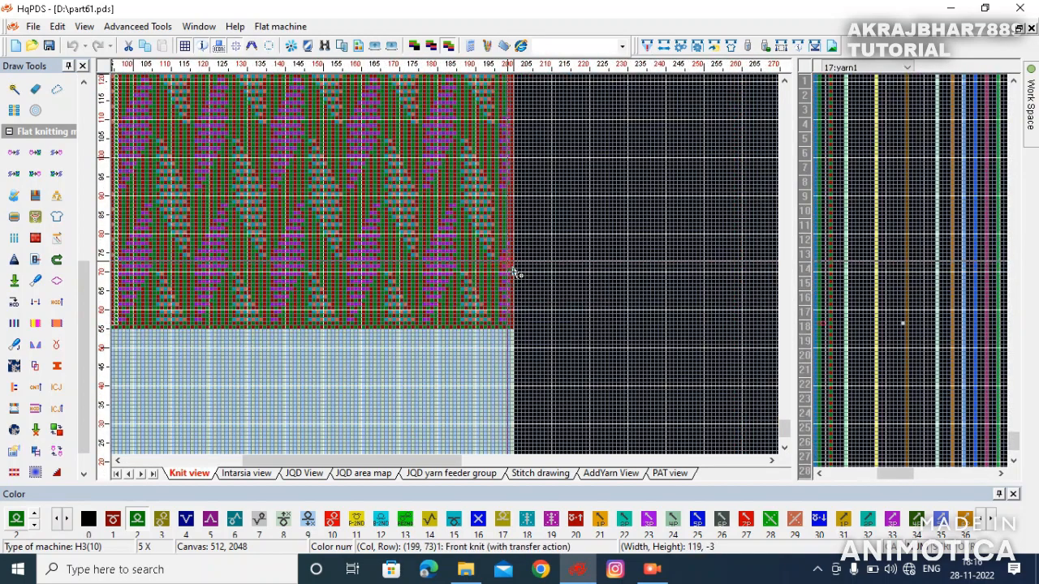
left_click(500, 265)
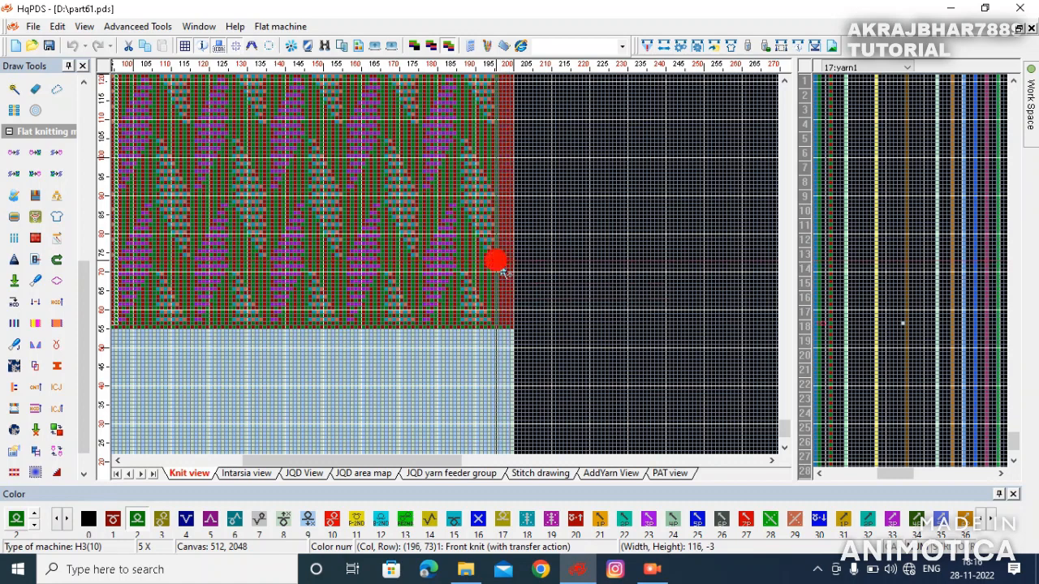
scroll(452, 276, "down", 3)
scroll(341, 296, "down", 4)
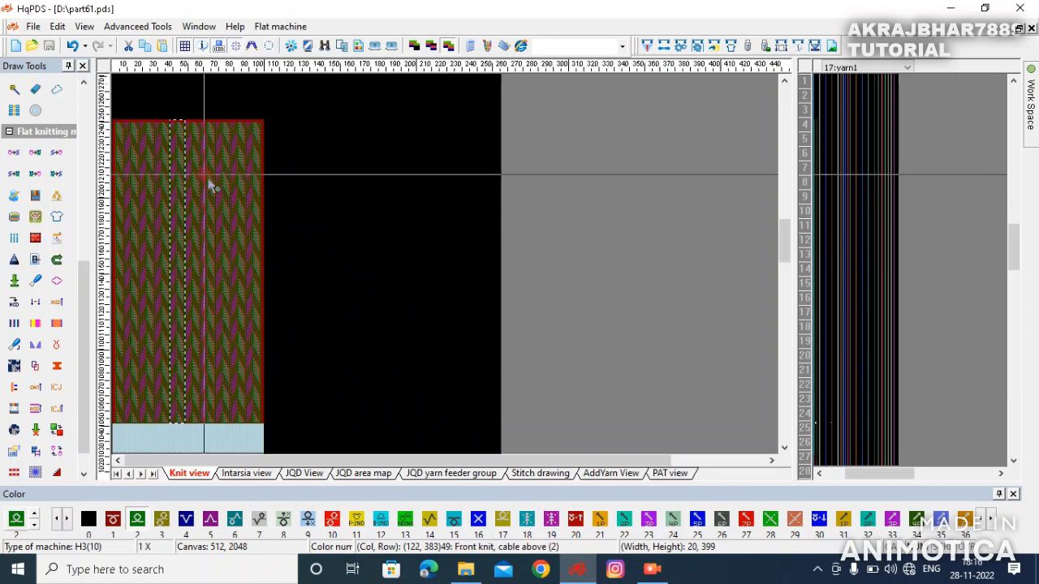
scroll(452, 276, "up", 3)
scroll(453, 276, "up", 4)
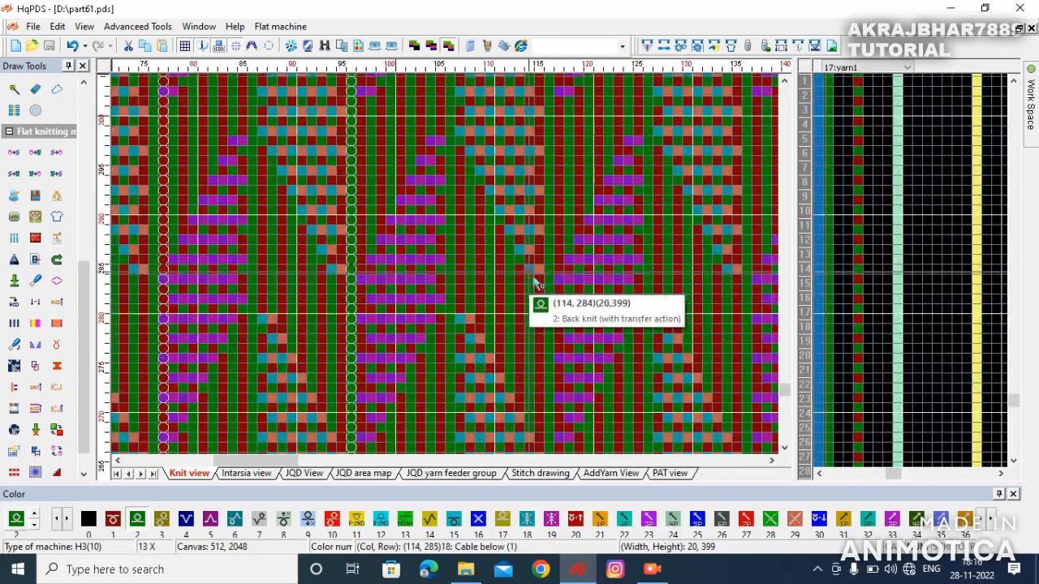
left_click_drag(531, 270, 616, 258)
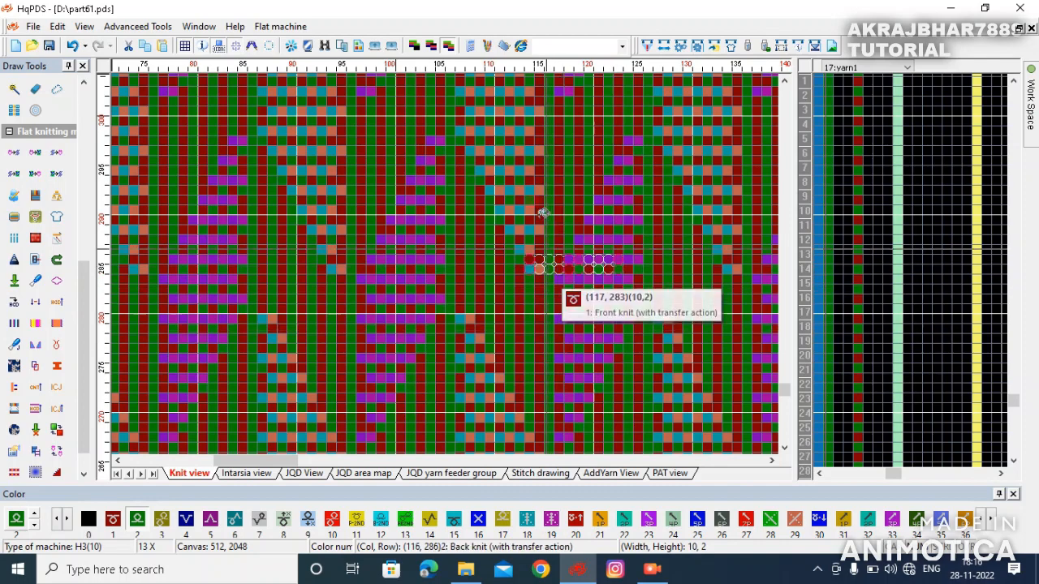
left_click(547, 175)
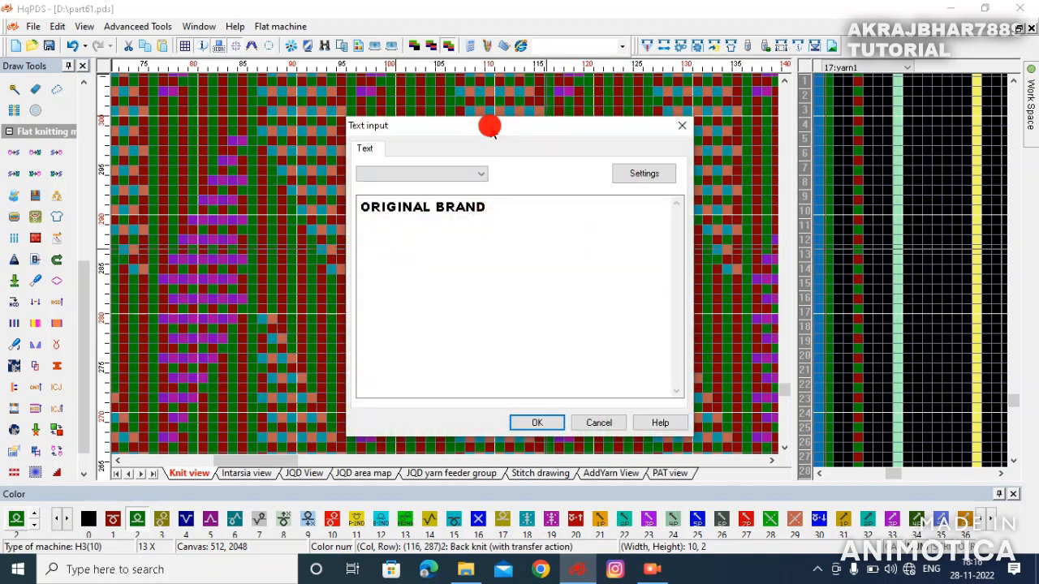
left_click_drag(490, 131, 769, 148)
key("ctrl+a")
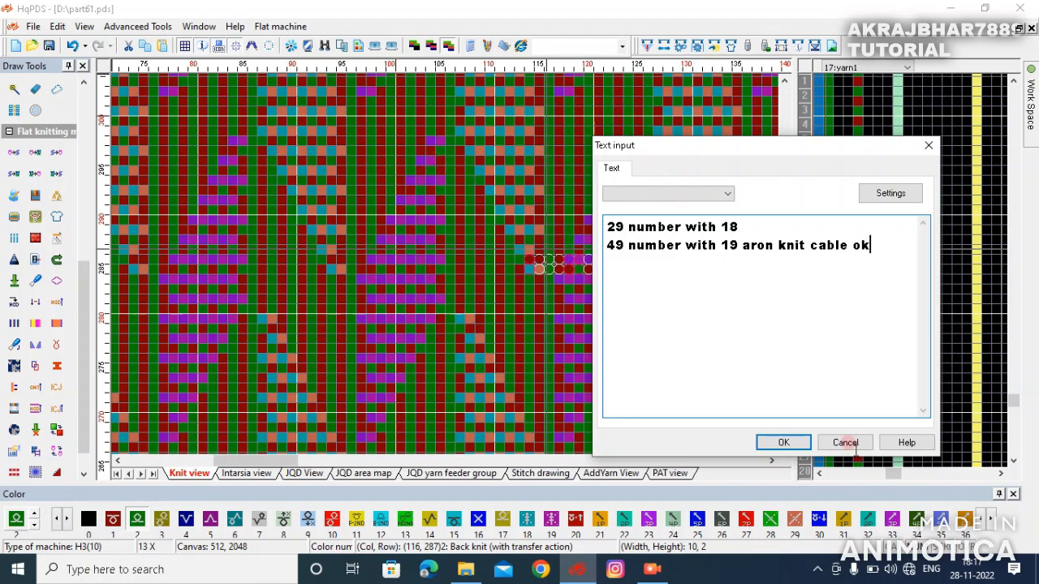
left_click(842, 445)
- Run the 3D knitting simulation with yarn feeder 2 coloured yellow
scroll(443, 281, "down", 4)
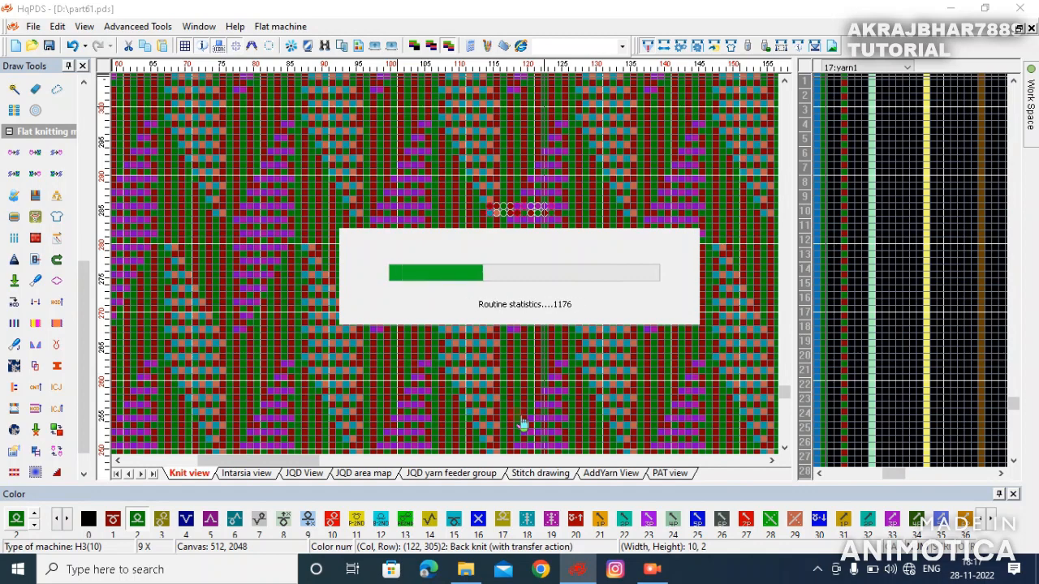
left_click(589, 358)
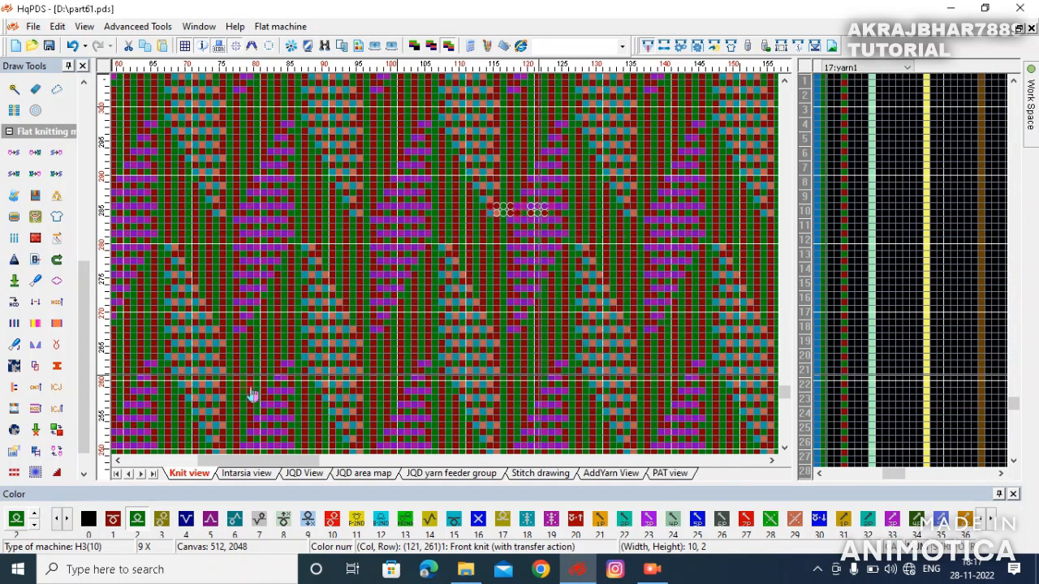
left_click(17, 368)
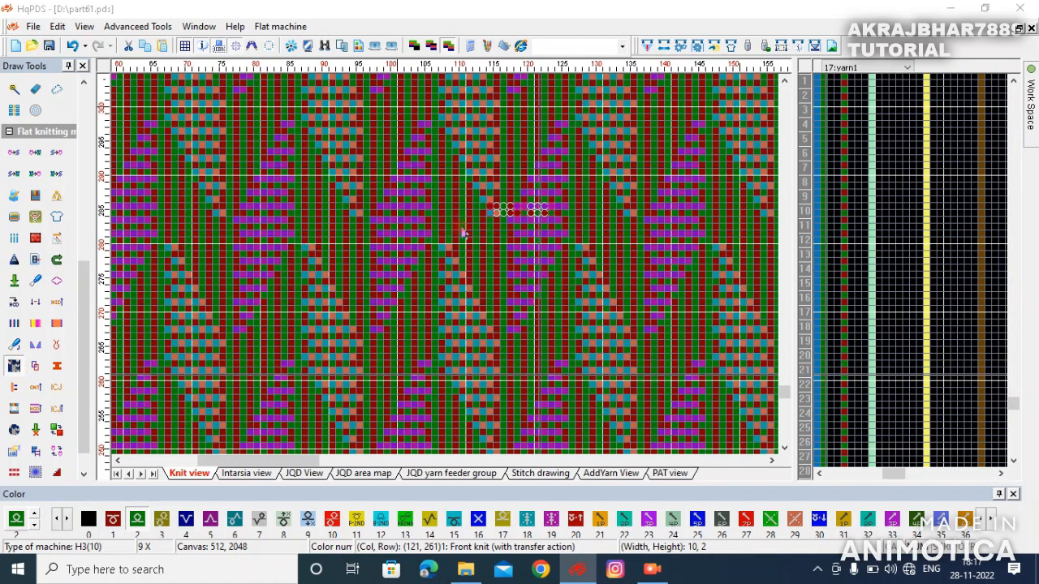
left_click(564, 217)
left_click(601, 220)
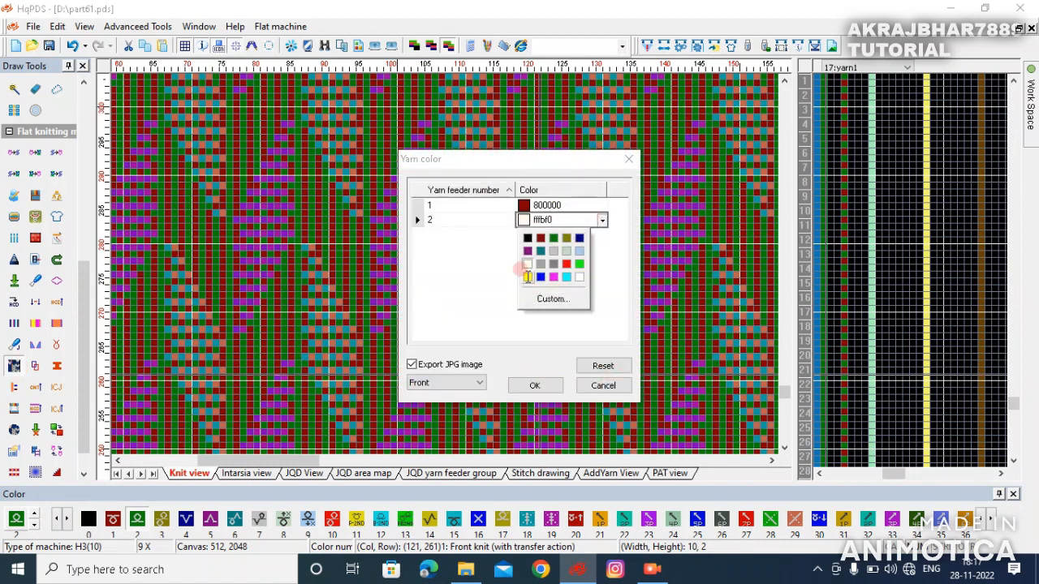
left_click(527, 277)
left_click(537, 388)
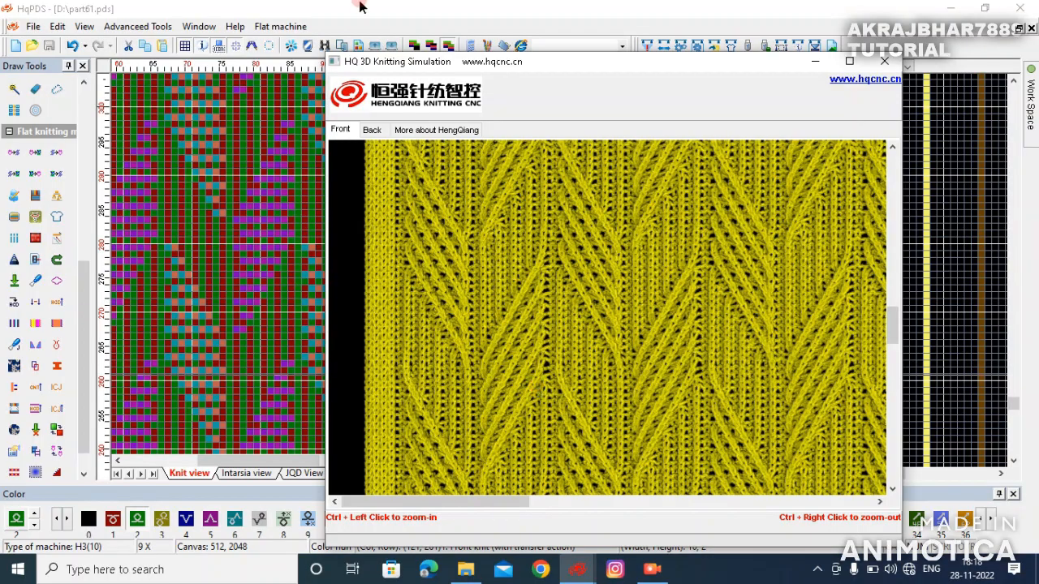
- Examine the simulated cable fabric at several zoom levels, then place the simulation beside the design
left_click(849, 62)
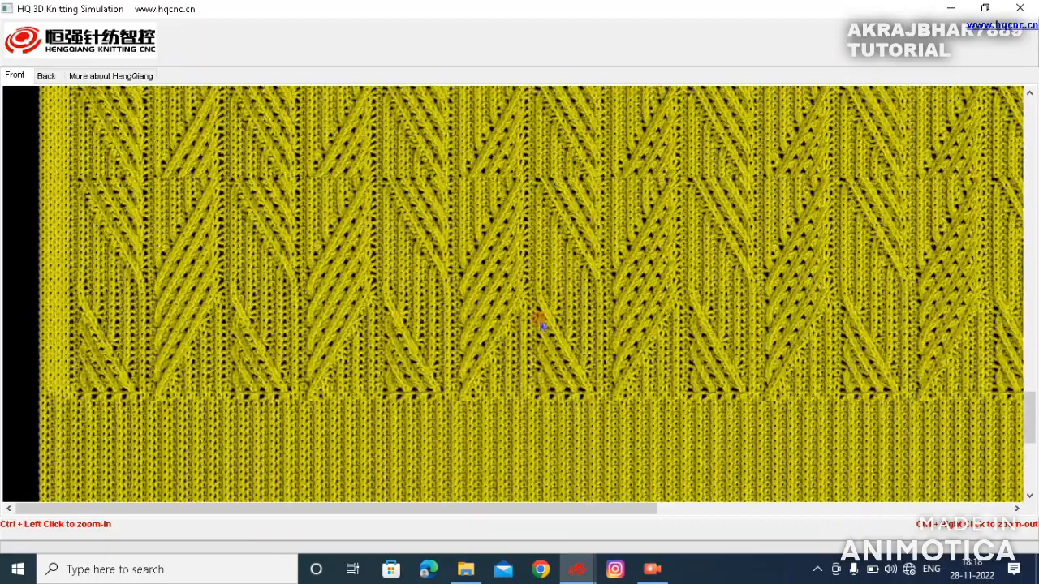
right_click(541, 321, "ctrl")
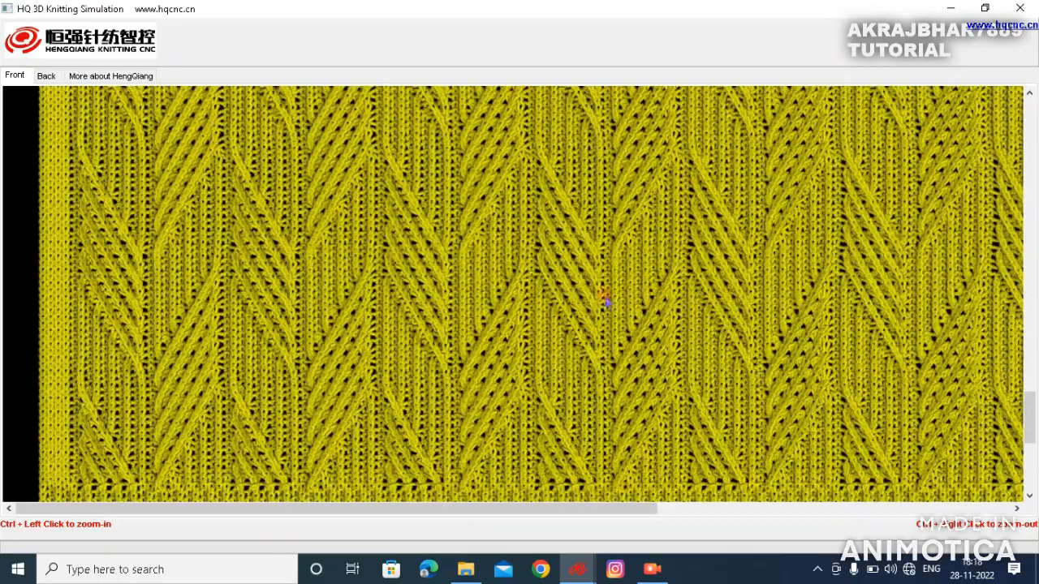
right_click(563, 307, "ctrl")
right_click(557, 307, "ctrl")
right_click(557, 313, "ctrl")
scroll(557, 314, "up", 5)
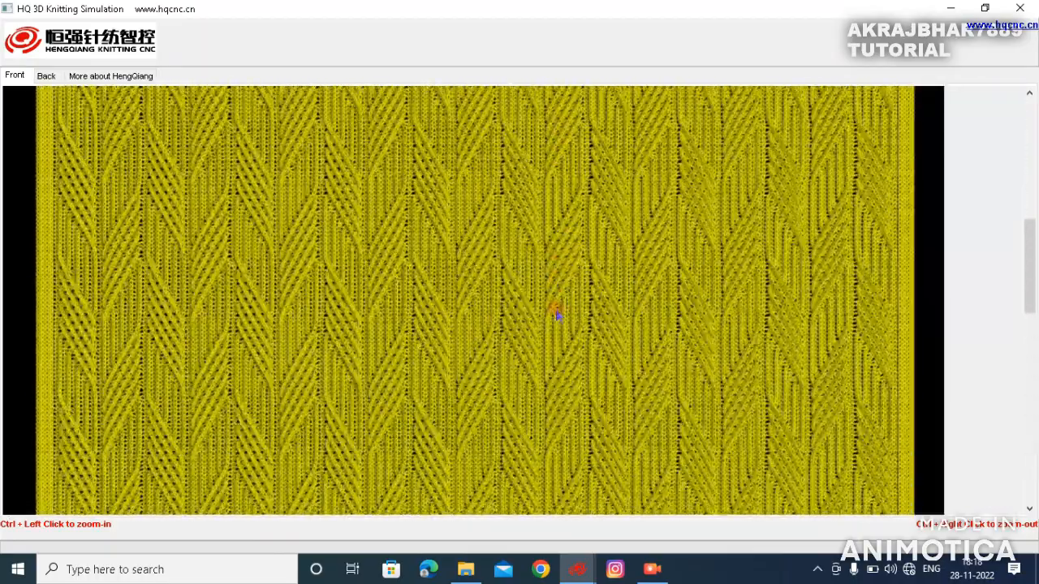
left_click(555, 309, "ctrl")
left_click(555, 310, "ctrl")
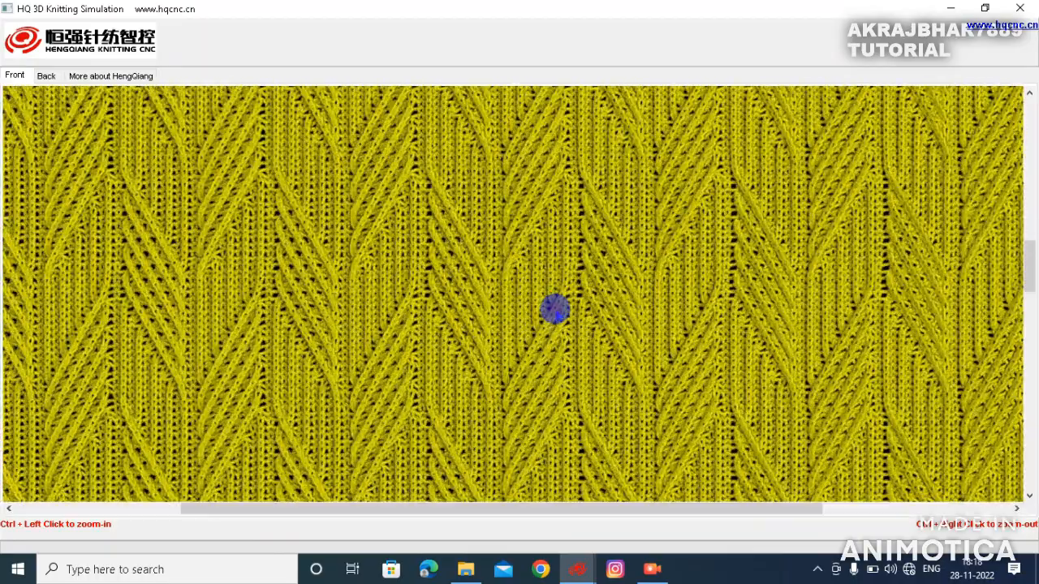
scroll(608, 345, "up", 5)
scroll(609, 345, "down", 10)
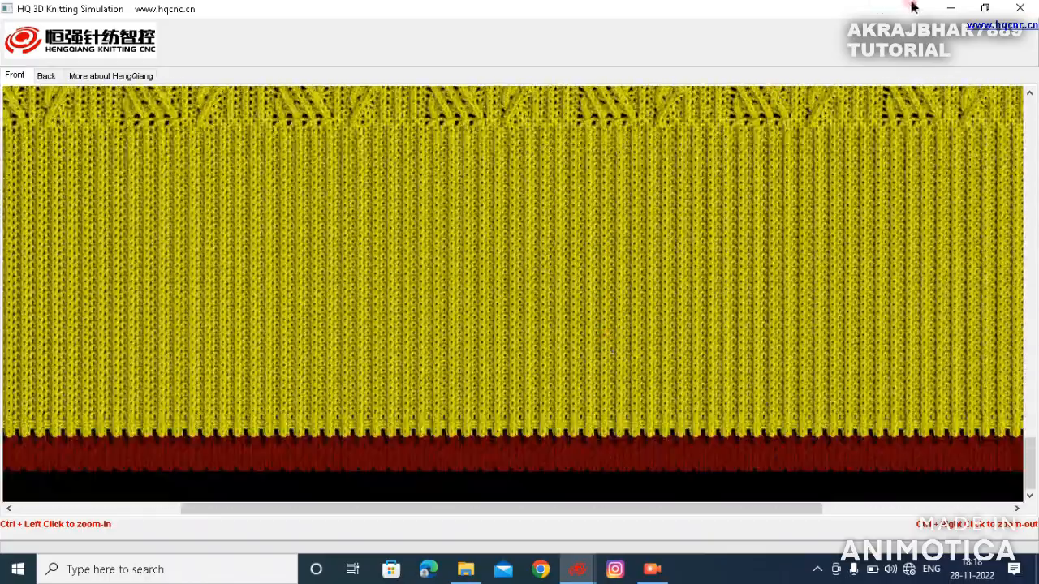
left_click(985, 8)
scroll(456, 298, "down", 2)
scroll(459, 301, "up", 10)
left_click_drag(538, 75, 749, 65)
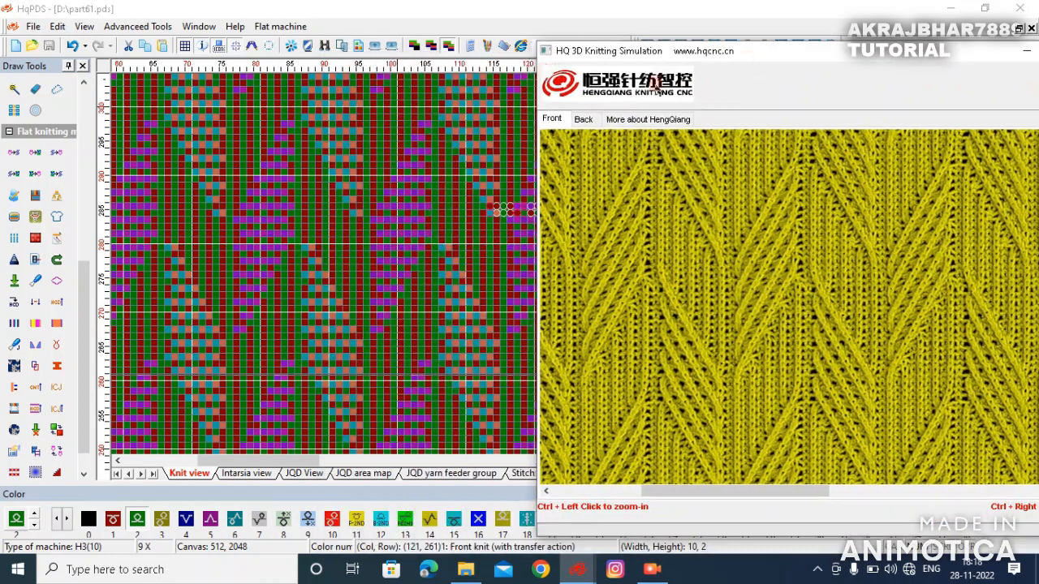
left_click(230, 268)
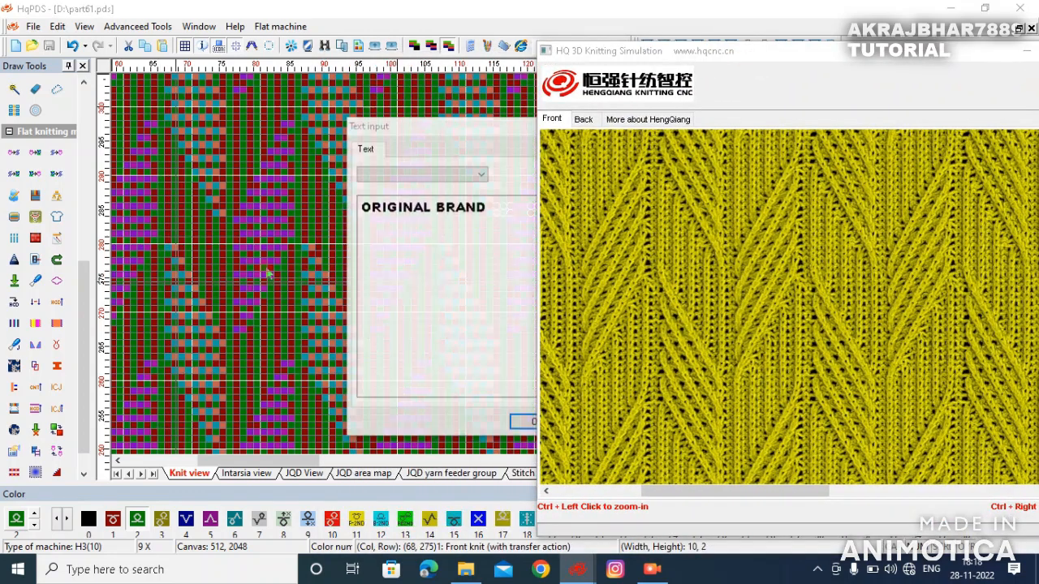
left_click_drag(463, 121, 271, 127)
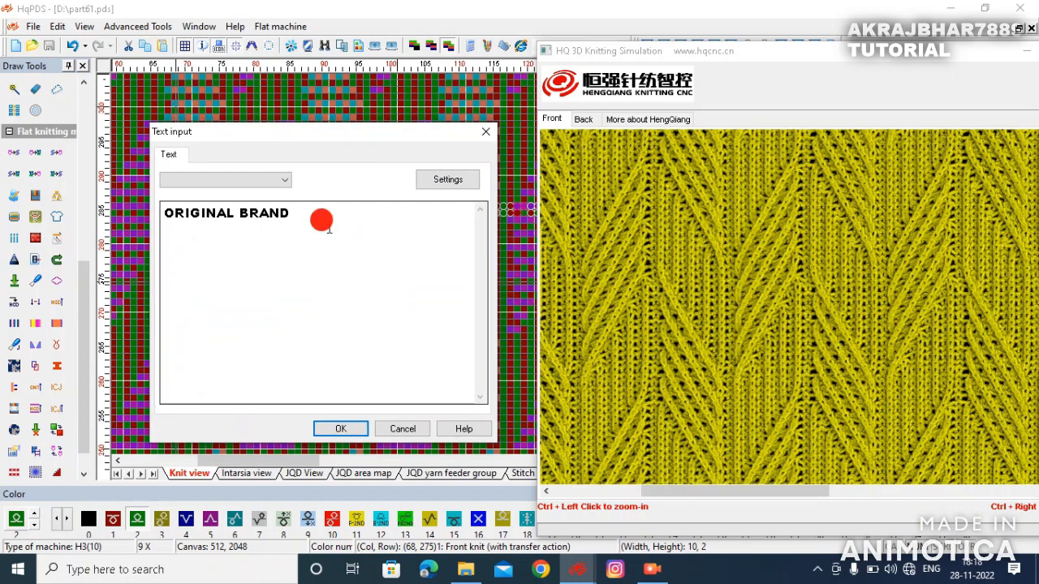
left_click_drag(322, 220, 90, 226)
type("ypo")
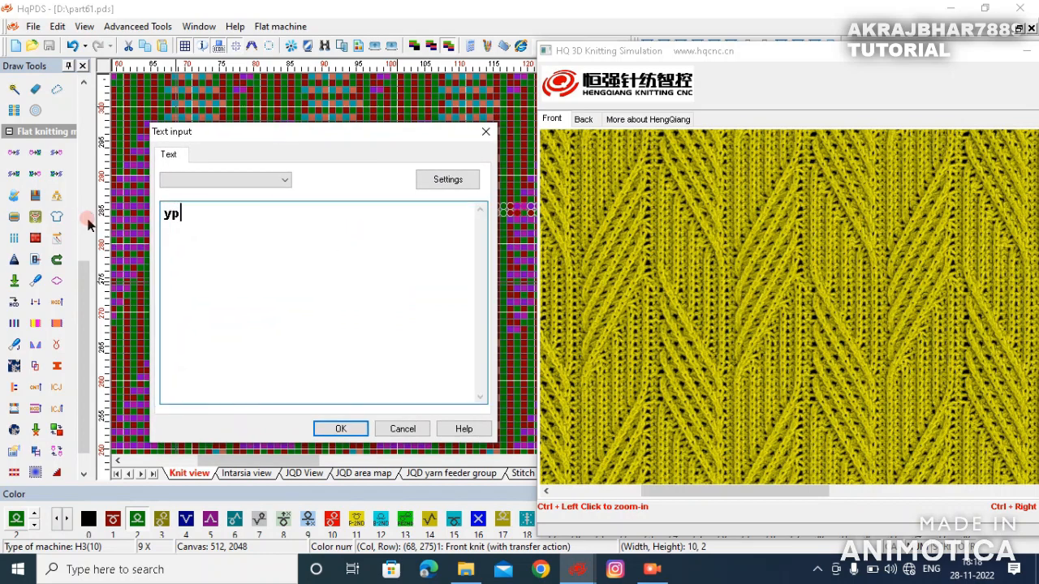
key("BackSpace")
key("BackSpace")
type("now your pa")
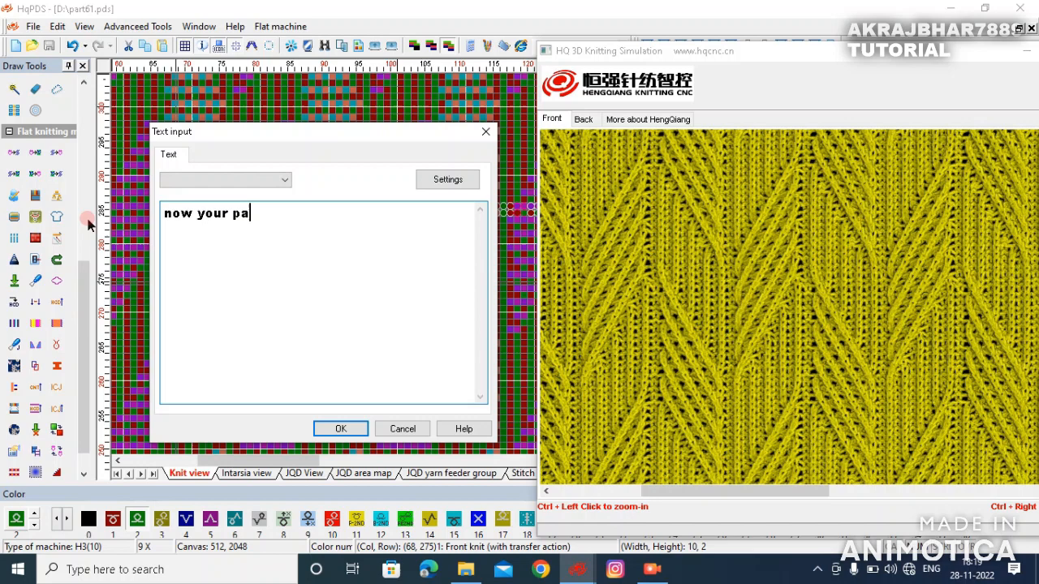
type("ttern comple")
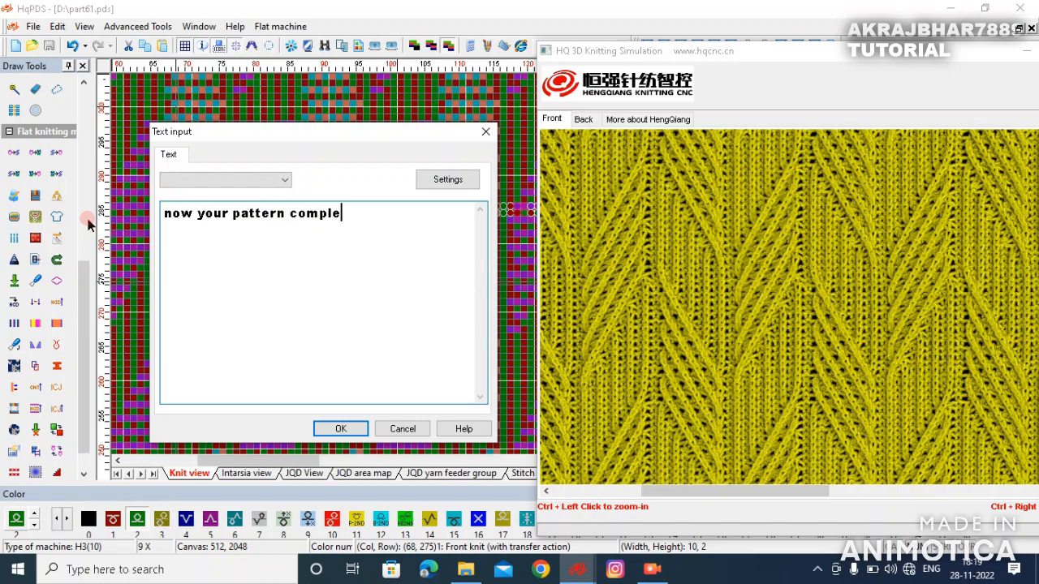
type("t ok  ")
type("thanks ")
type("for ")
type("wa")
type("ct")
type("h")
type("ing ")
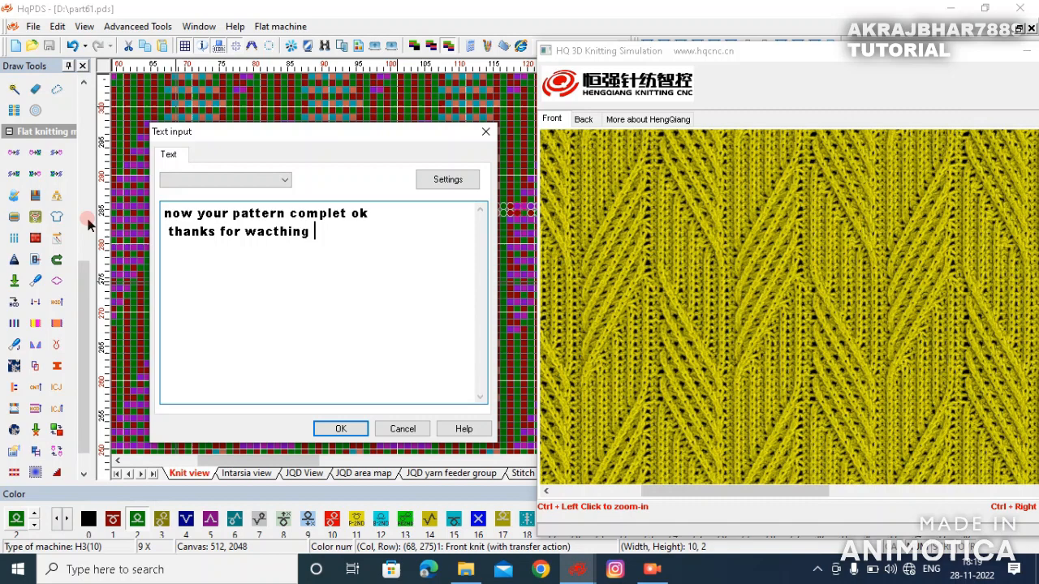
type("like shere s")
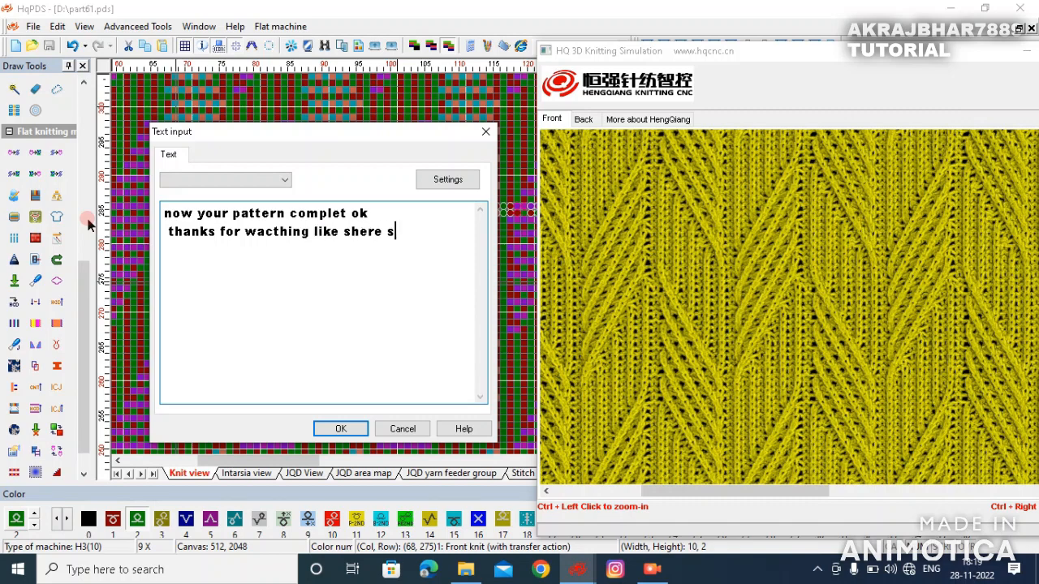
type("ubsc")
type("rin")
key("BackSpace")
type("me")
key("BackSpace")
key("BackSpace")
key("BackSpace")
type("be")
key("Return")
type("dear ")
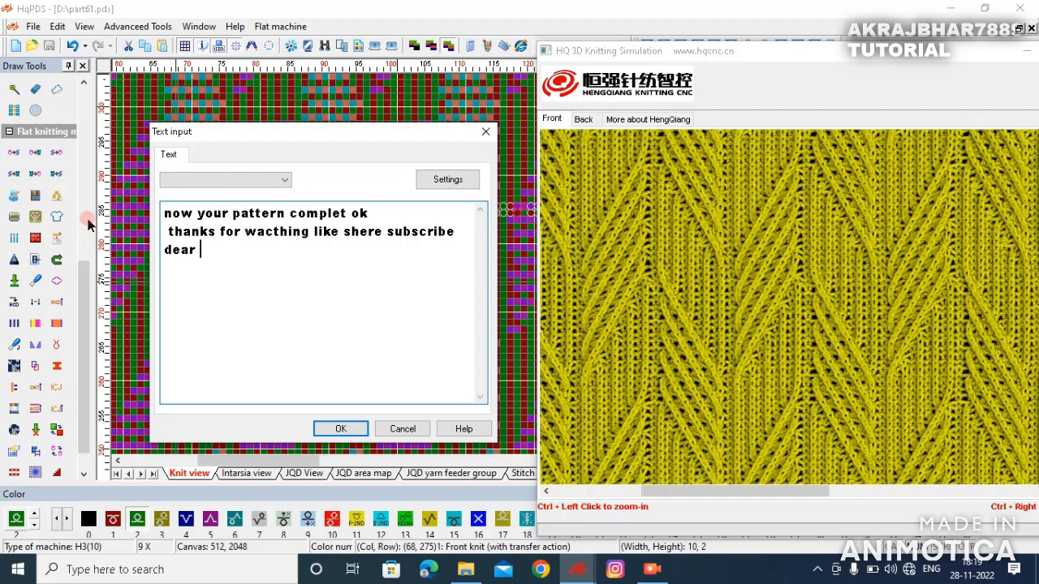
type("friend please")
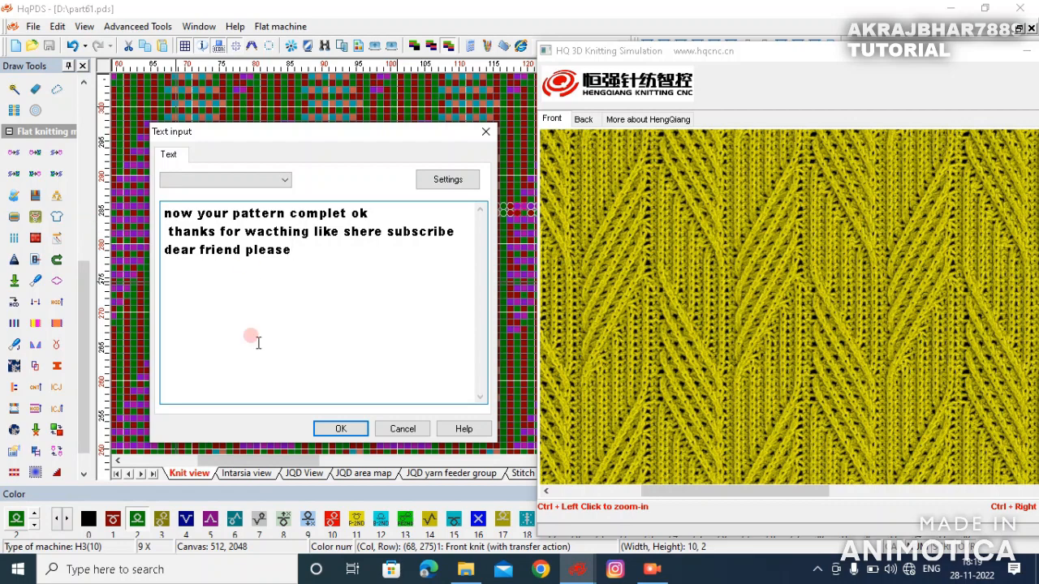
left_click(403, 429)
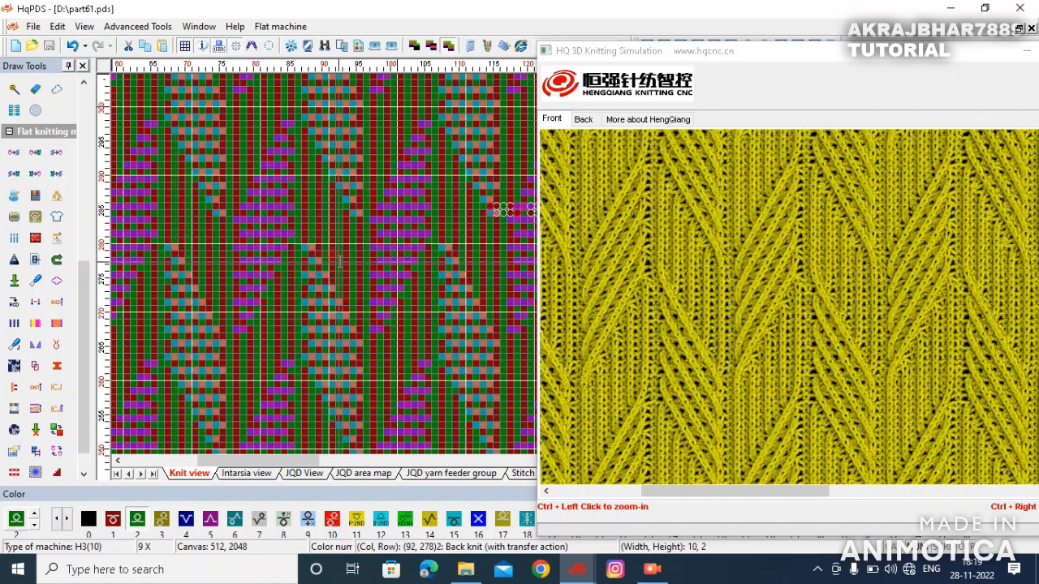
- Zoom out on the design and close the 3D simulation window
scroll(391, 265, "down", 4)
scroll(391, 264, "down", 4)
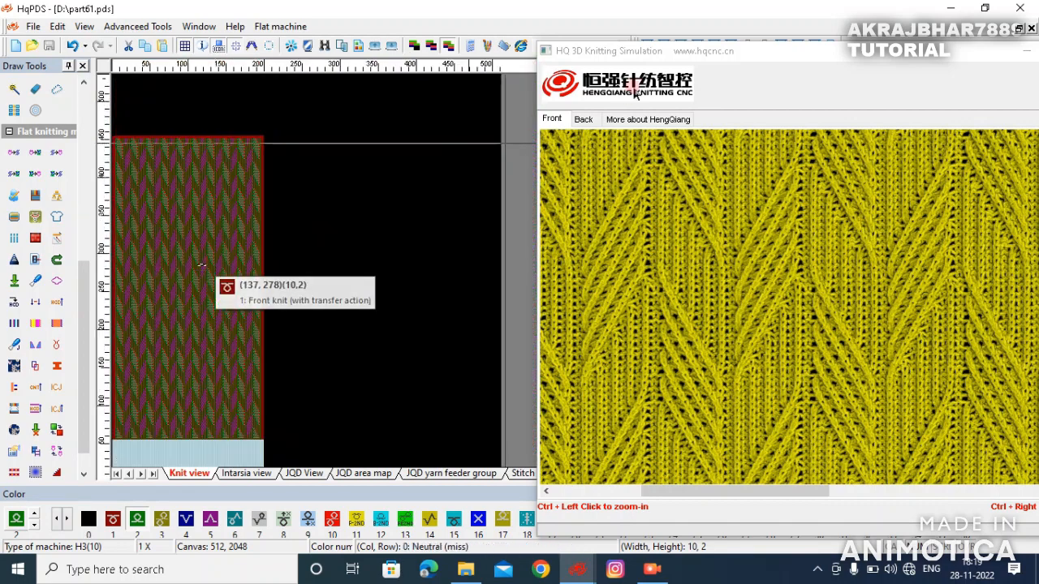
double_click(772, 56)
left_click(897, 56)
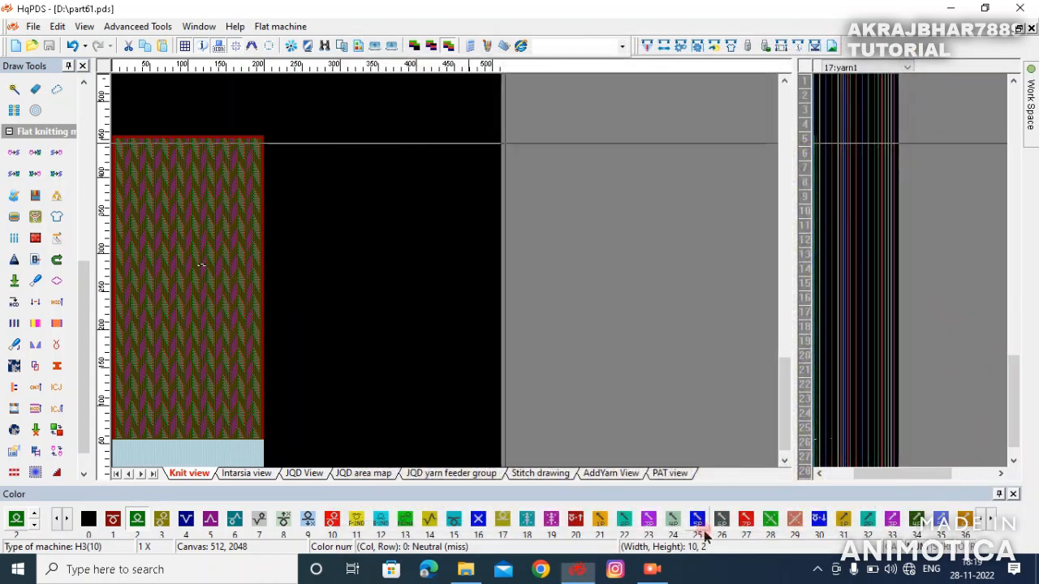
left_click(654, 570)
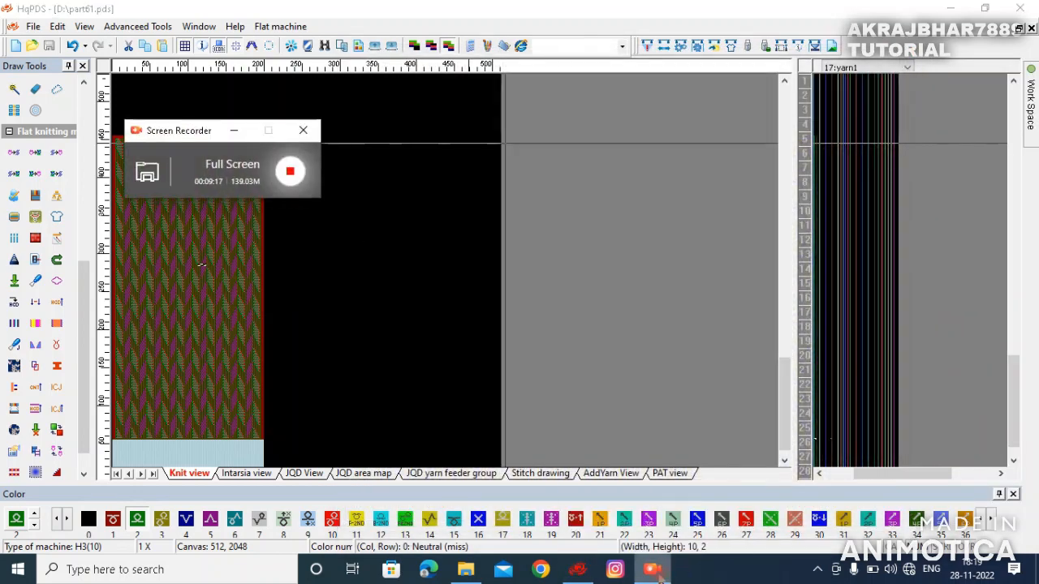
left_click(290, 170)
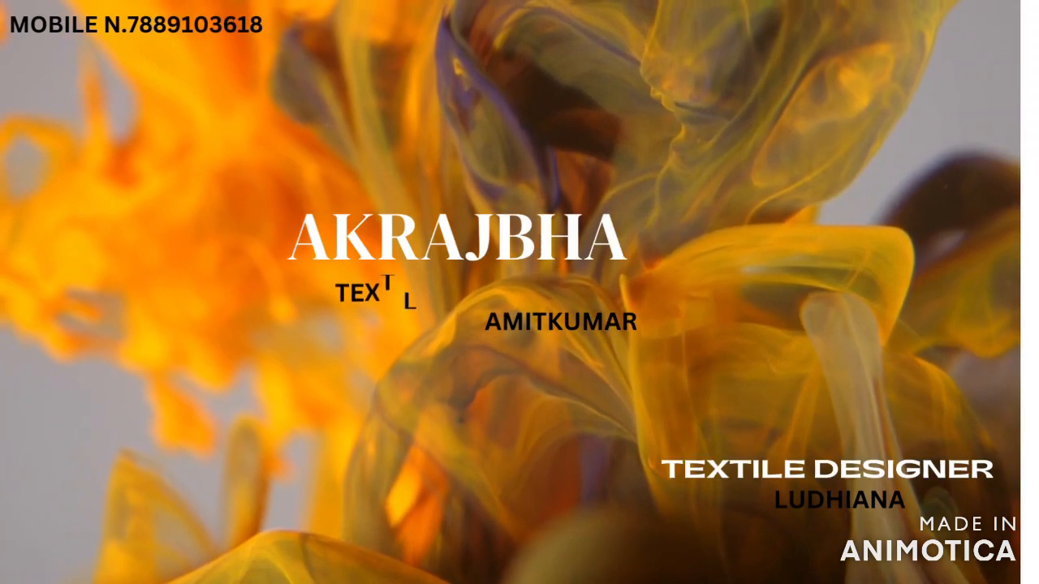